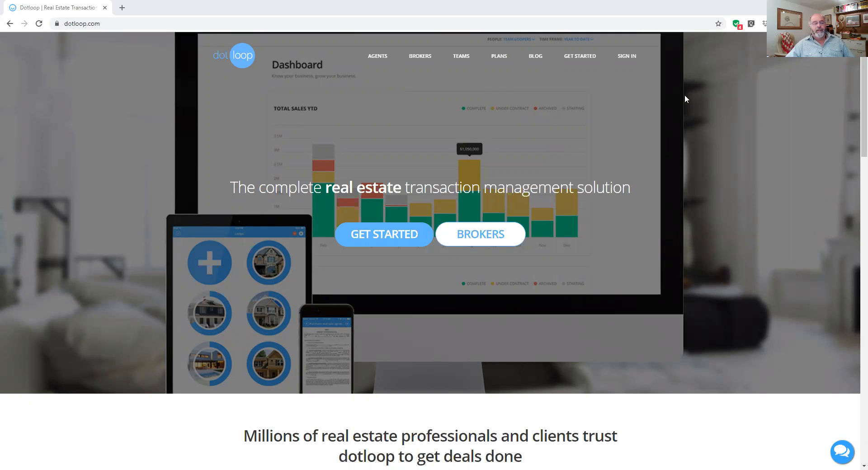
Sign in to dotloop from the homepage using the browser's autofilled saved credentials.
left_click(685, 94)
left_click(627, 56)
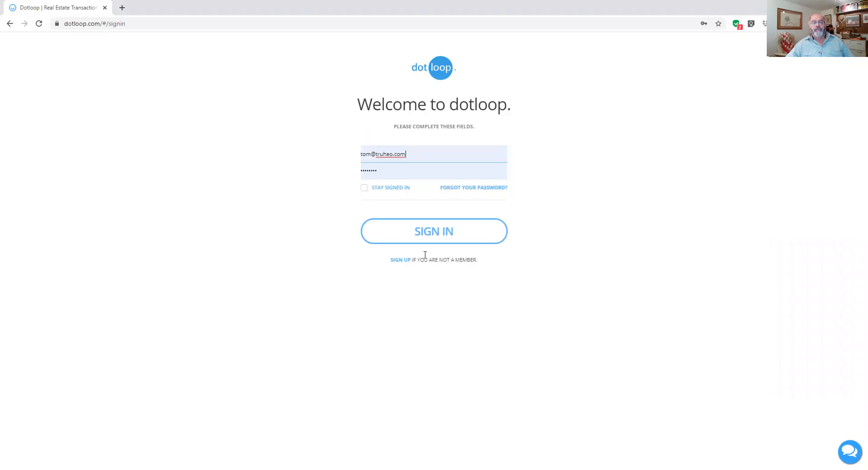
left_click(437, 239)
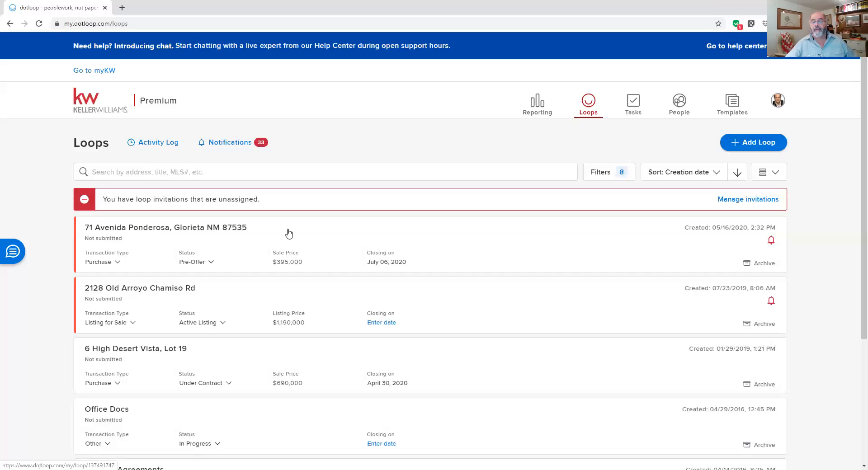
left_click(173, 228)
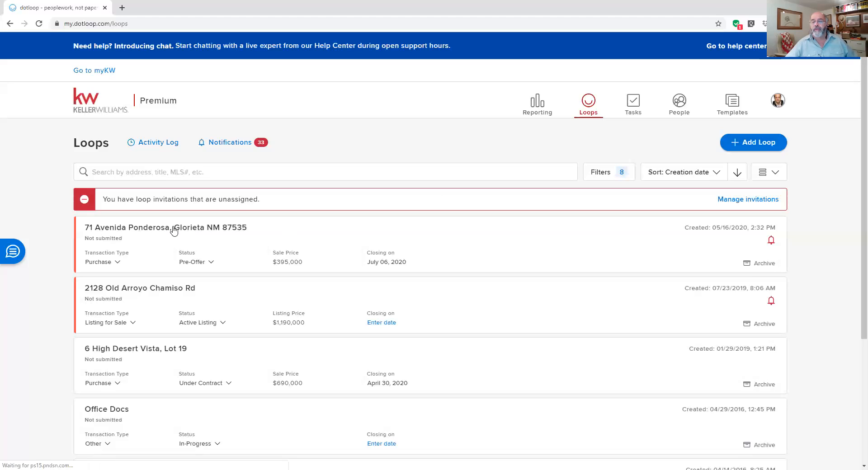
left_click(174, 229)
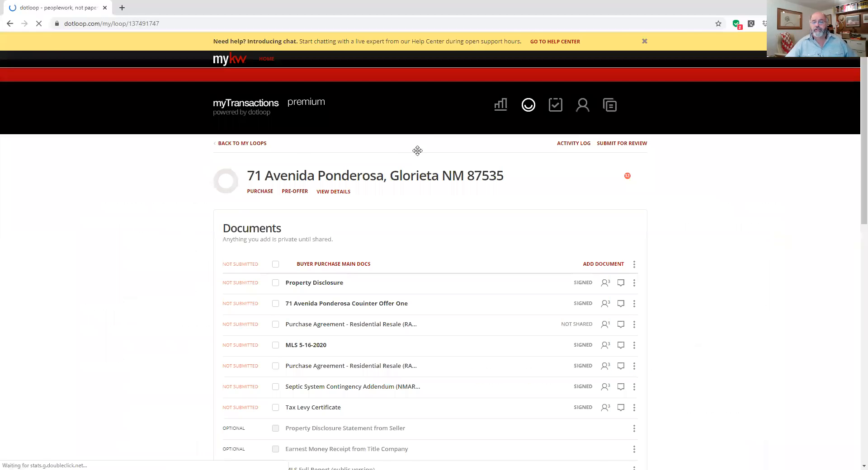
scroll(416, 150, "down", 3)
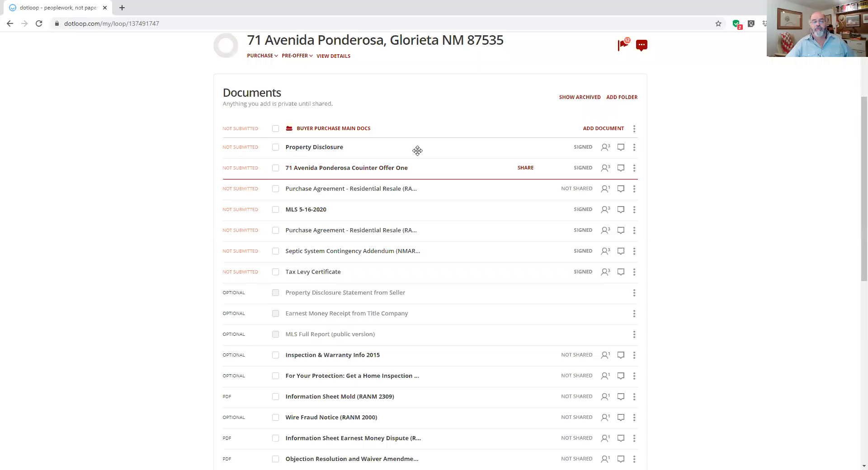
left_click_drag(417, 151, 415, 150)
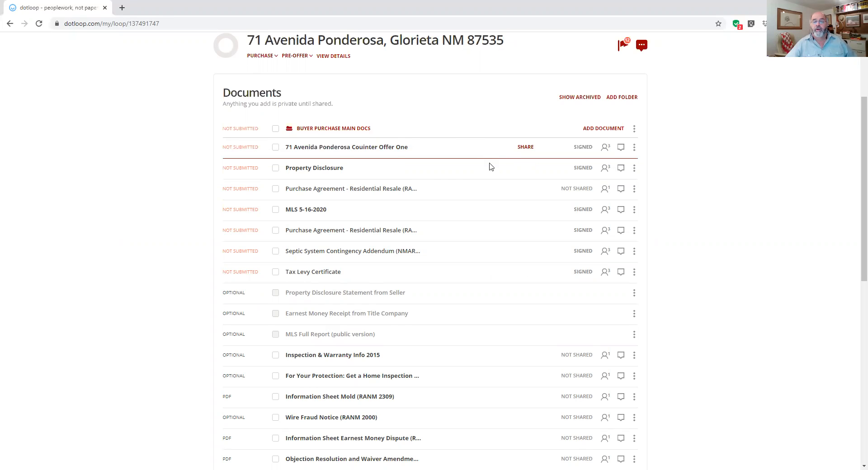
scroll(491, 163, "up", 3)
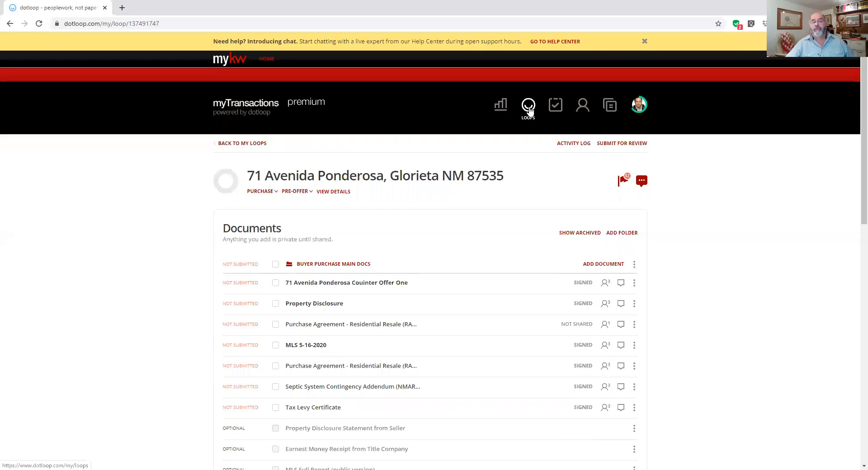
left_click(530, 111)
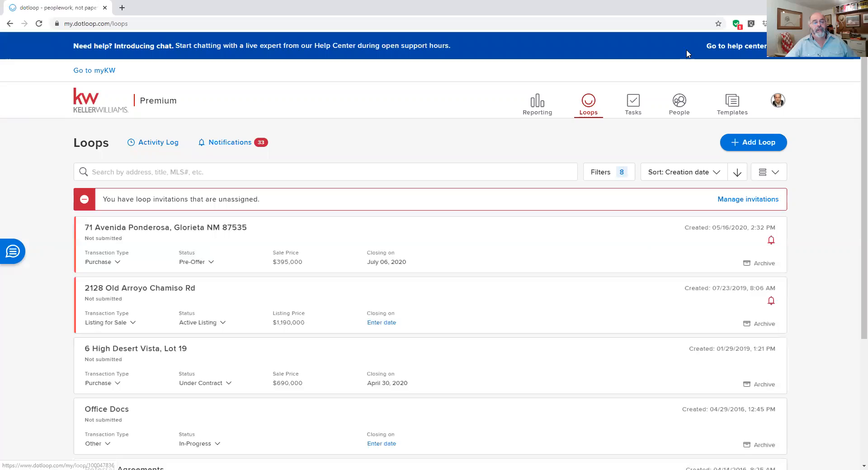
Open the Tasks page listing assigned tasks such as signing purchase and listing agreements.
left_click(635, 103)
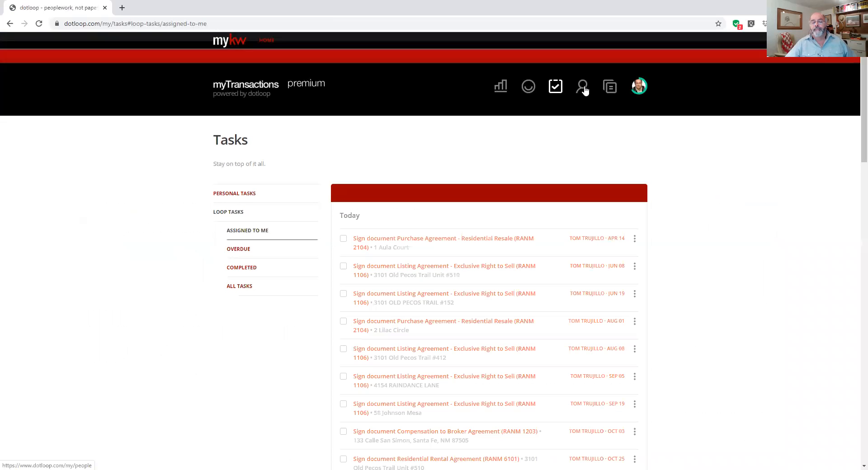
Open the People page, then the Templates library on its Personal Documents folder.
left_click(583, 88)
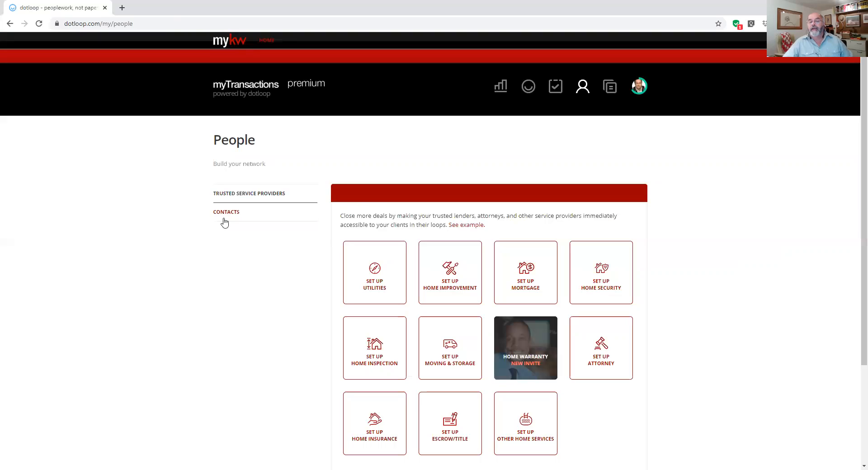
left_click(610, 92)
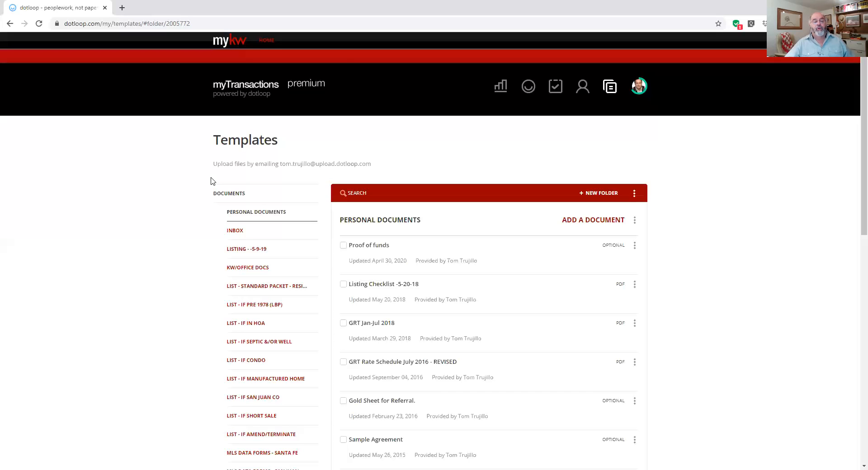
Reload the Templates library and scroll through the Personal Documents templates like MLS DATA REPORT and EARNEST MONEY.
scroll(211, 87, "down", 3)
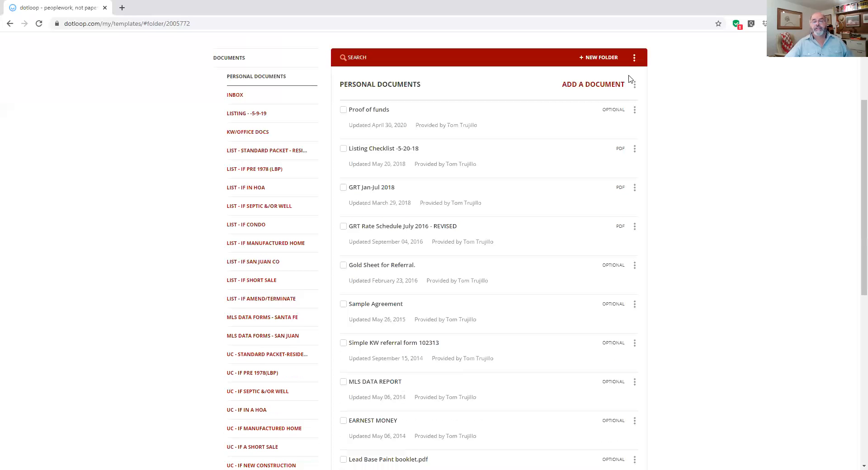
scroll(618, 81, "up", 2)
scroll(610, 92, "up", 1)
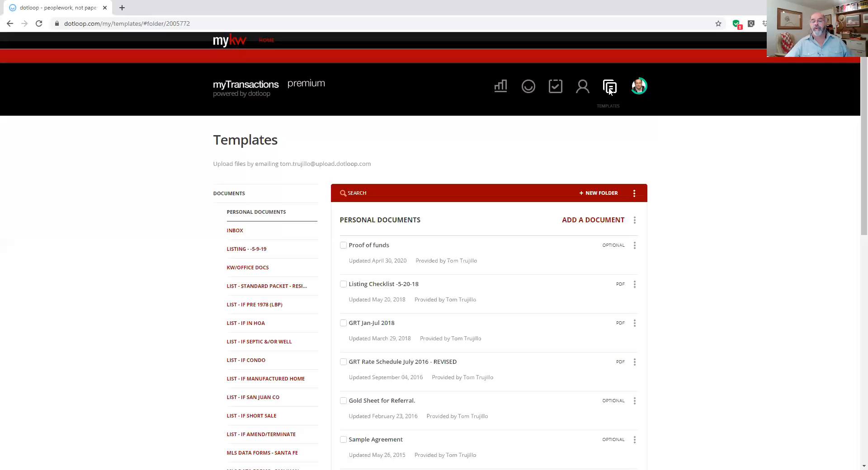
left_click(610, 88)
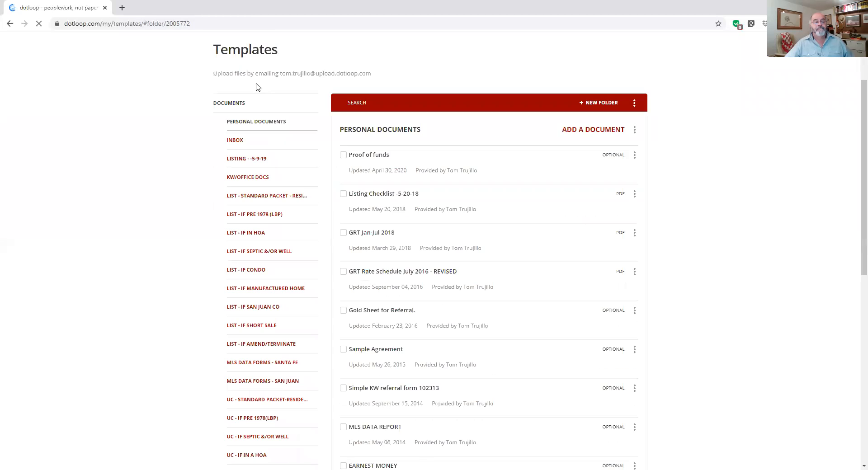
scroll(213, 137, "down", 2)
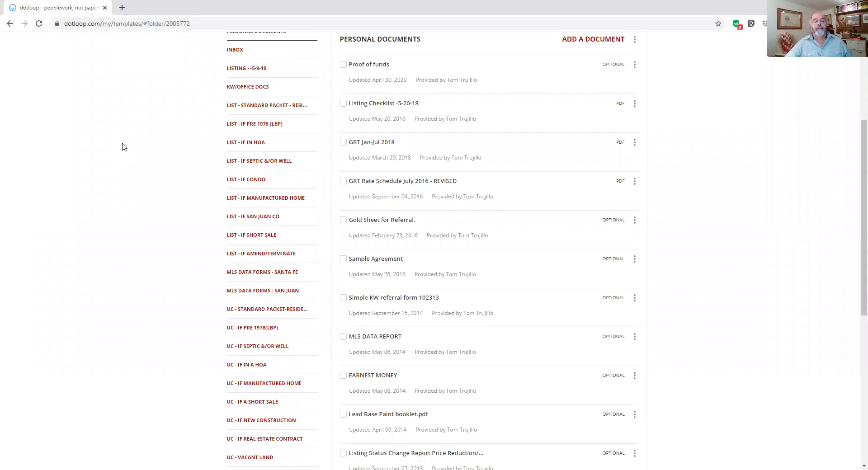
scroll(122, 146, "up", 2)
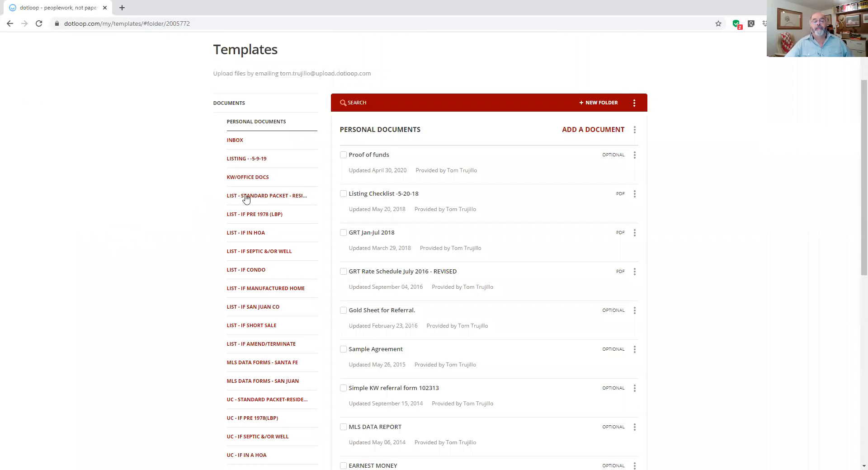
left_click(271, 198)
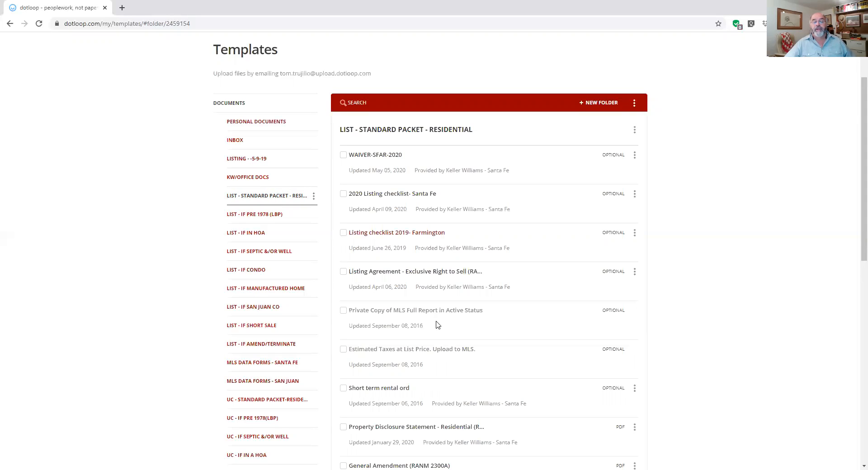
scroll(438, 324, "down", 8)
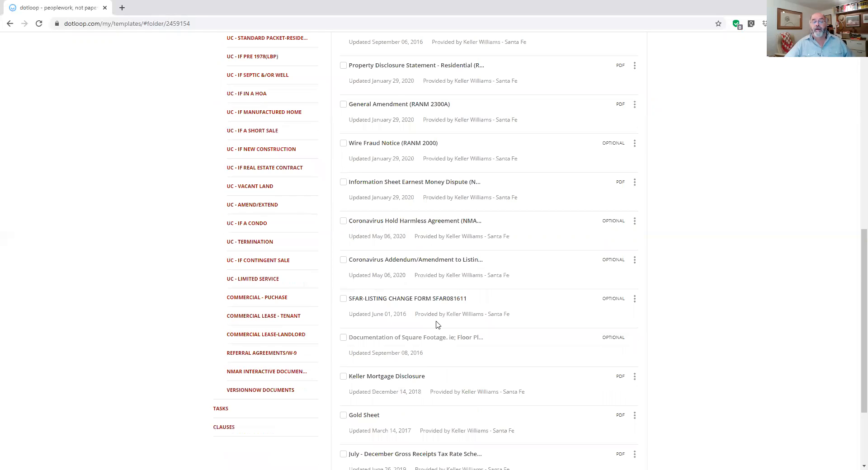
scroll(438, 324, "down", 3)
scroll(437, 325, "up", 10)
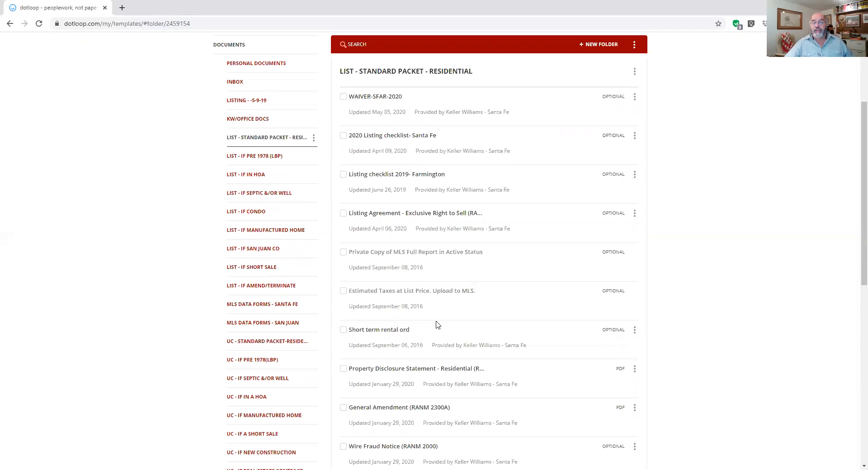
scroll(437, 326, "up", 3)
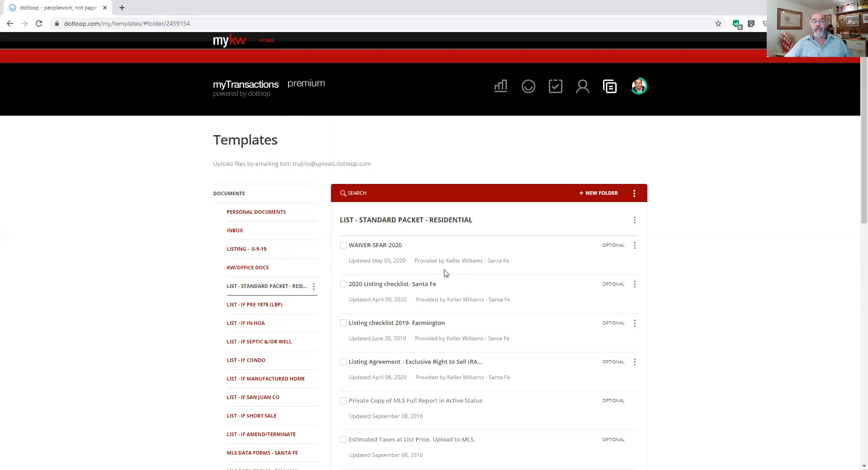
scroll(446, 284, "down", 3)
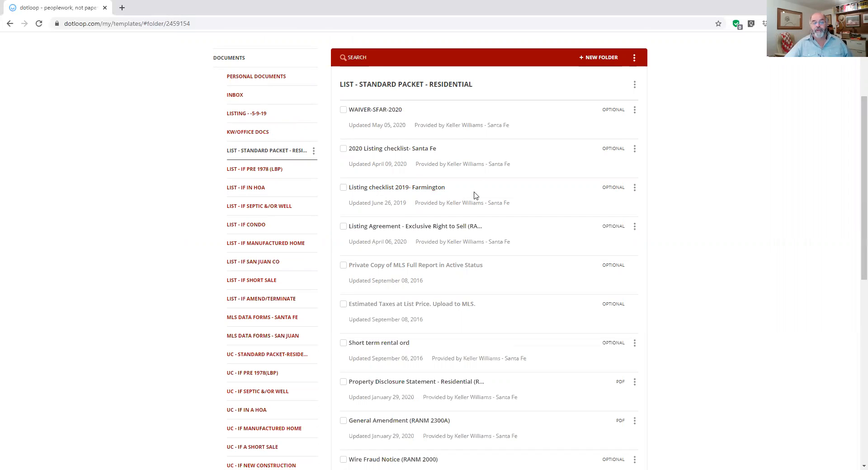
scroll(425, 177, "down", 3)
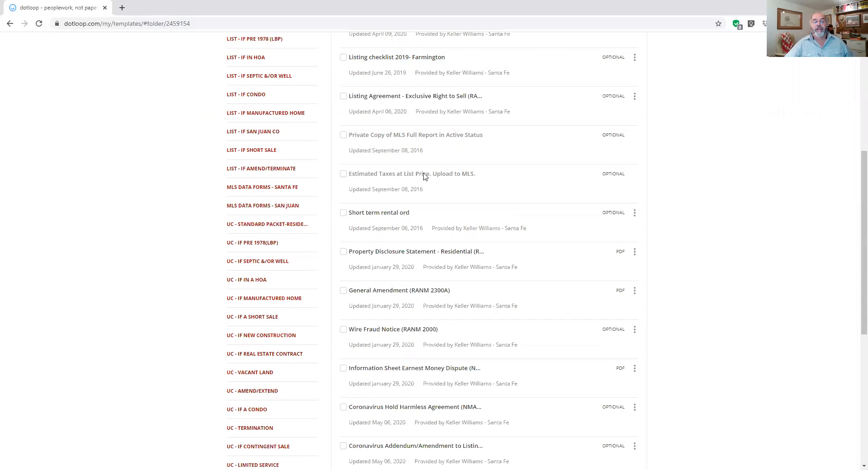
scroll(424, 177, "up", 3)
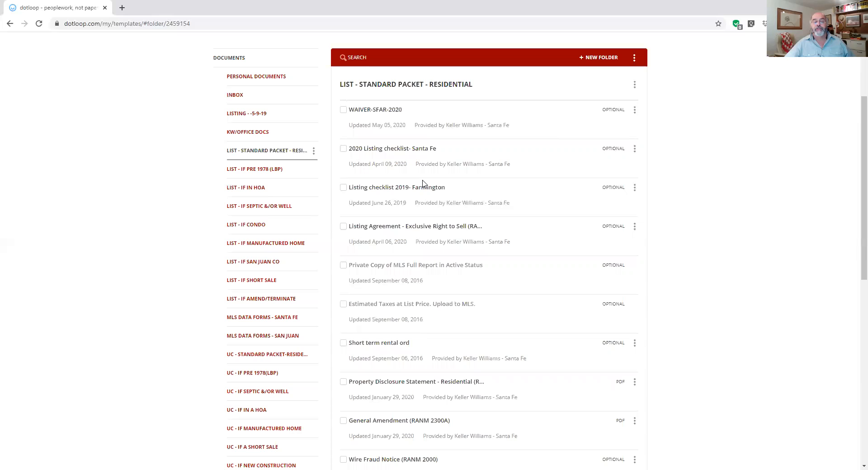
scroll(389, 141, "down", 2)
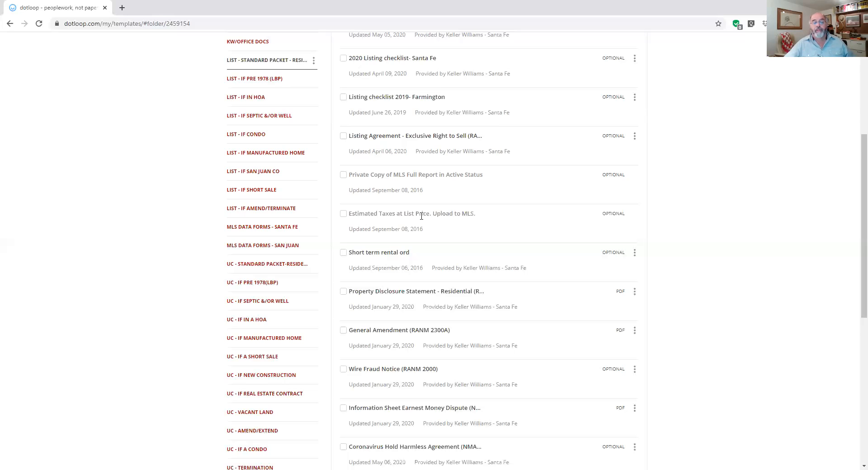
scroll(421, 216, "down", 1)
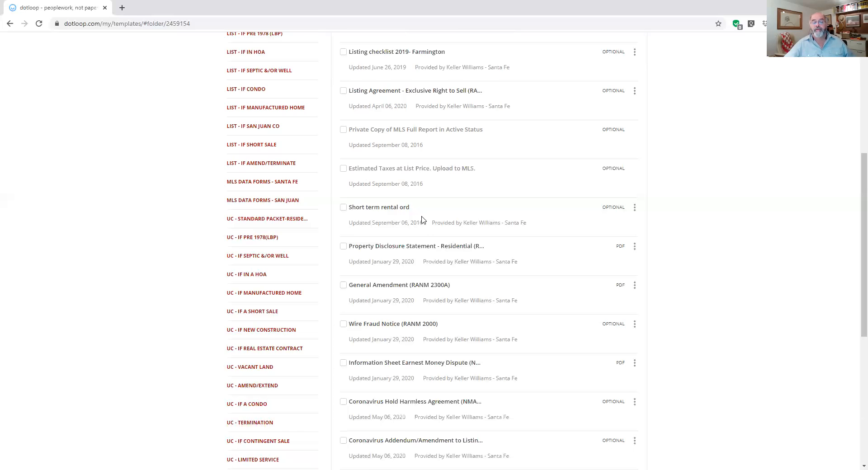
scroll(421, 219, "down", 5)
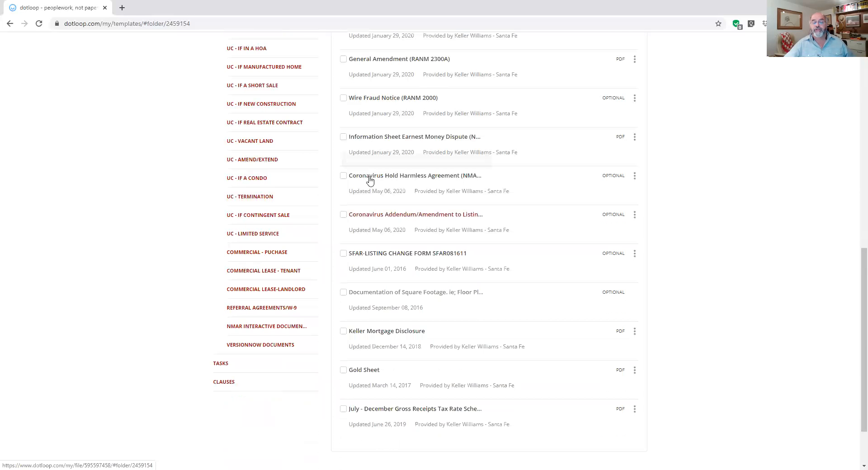
left_click(401, 181)
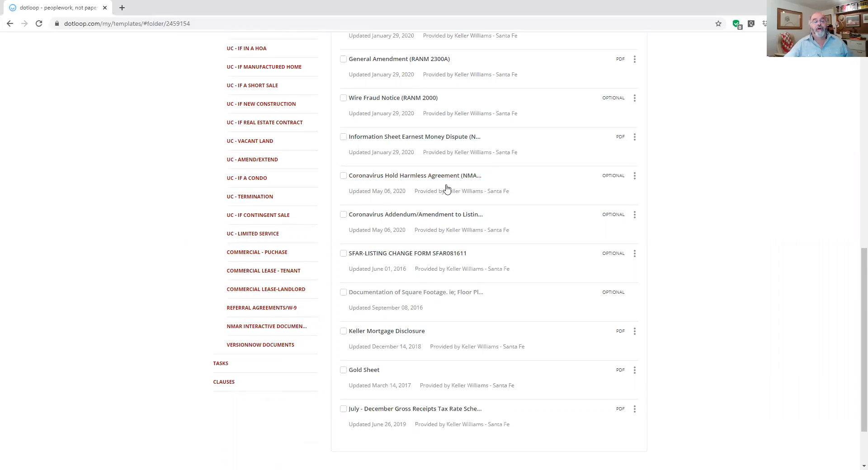
scroll(443, 188, "up", 3)
scroll(423, 79, "up", 4)
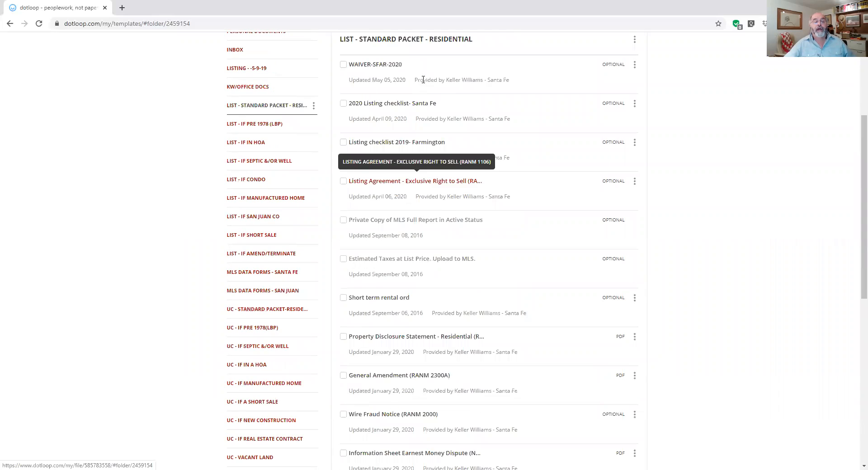
scroll(423, 79, "up", 1)
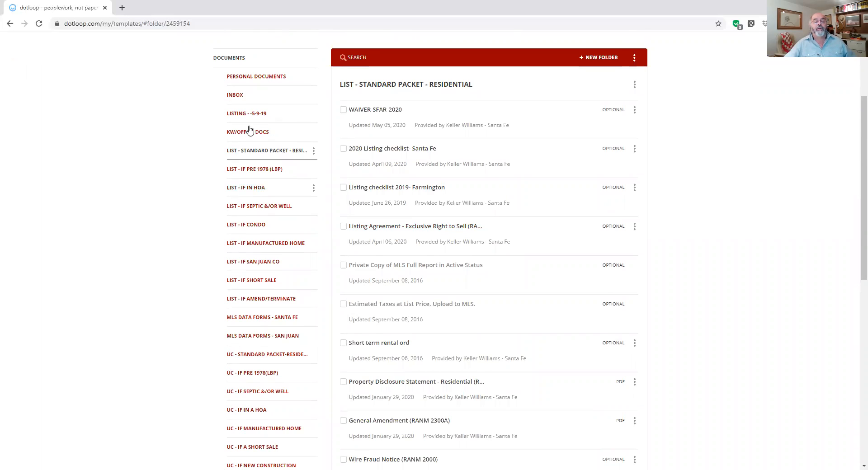
scroll(250, 130, "down", 1)
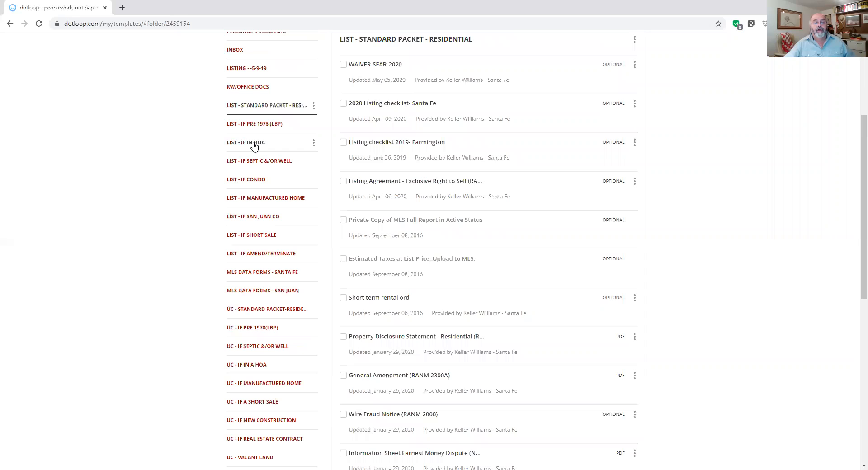
Show the LIST - IF IN HOA folder's three templates, including HOA Disclosure Certificate (RANM 4700).
left_click(254, 144)
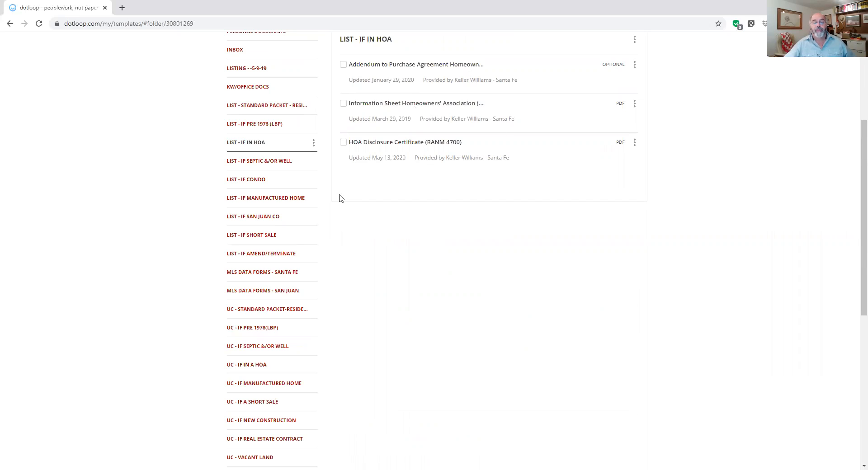
View the LIST - IF SEPTIC &/OR WELL templates, then browse the three LIST - IF CONDO templates.
left_click(278, 166)
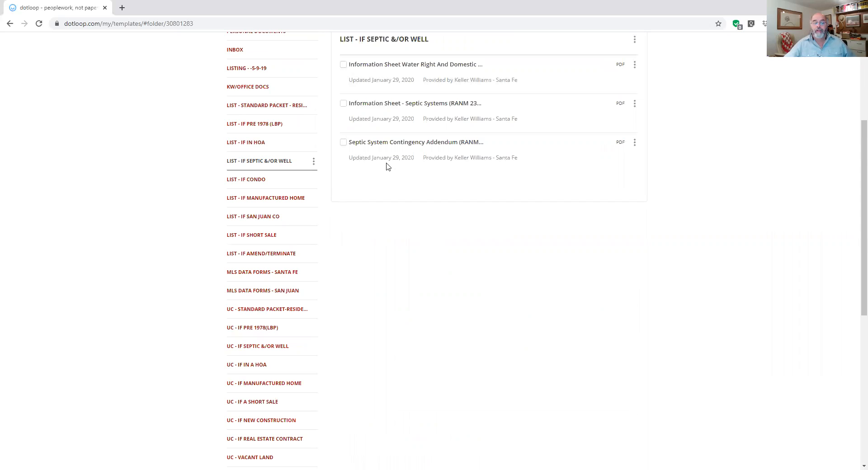
left_click(261, 181)
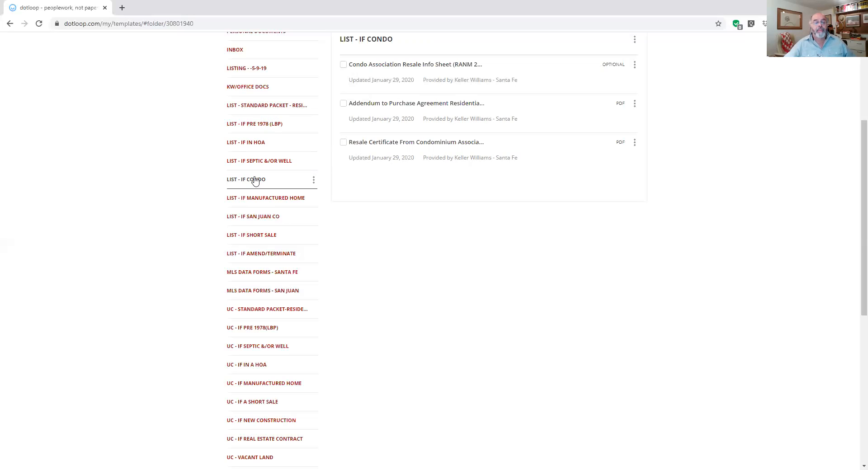
scroll(255, 180, "down", 3)
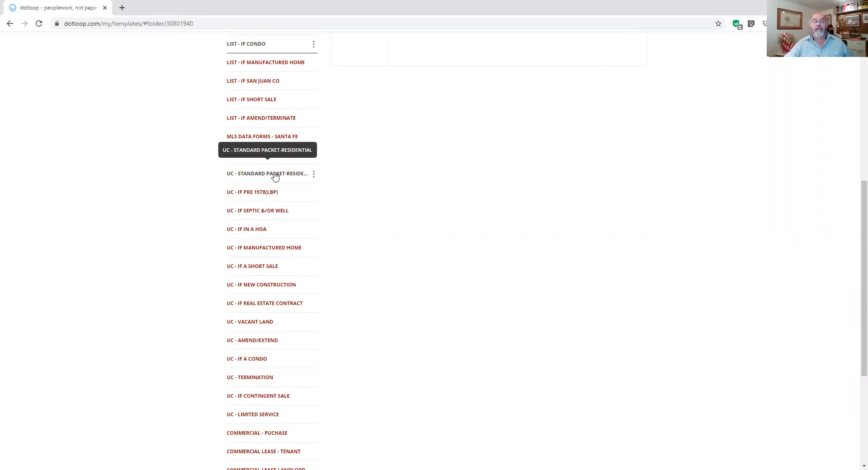
Open the UC - STANDARD PACKET-RESIDENTIAL folder and scroll through its templates.
left_click(275, 176)
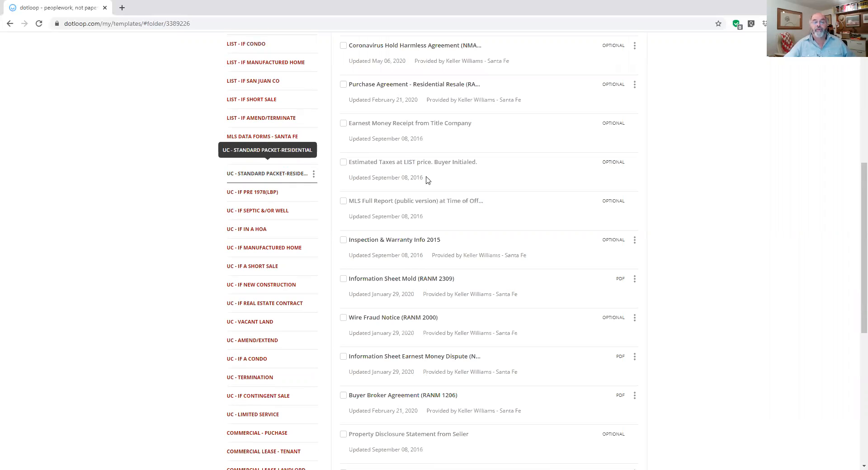
scroll(430, 207, "up", 6)
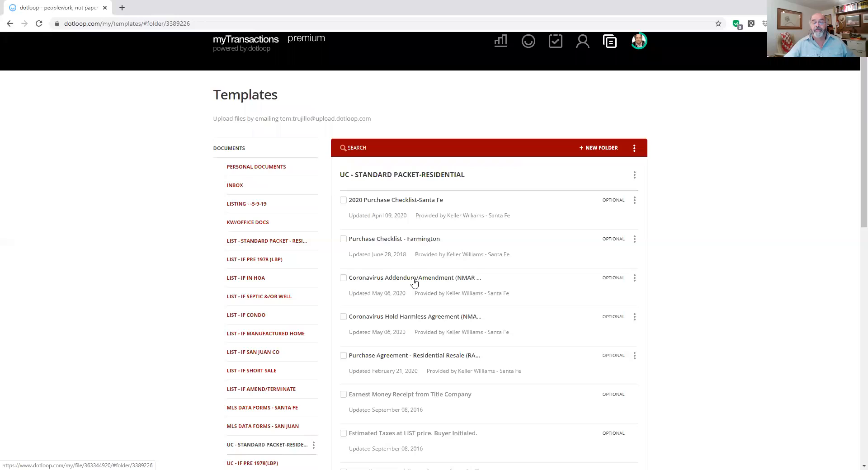
scroll(415, 188, "down", 1)
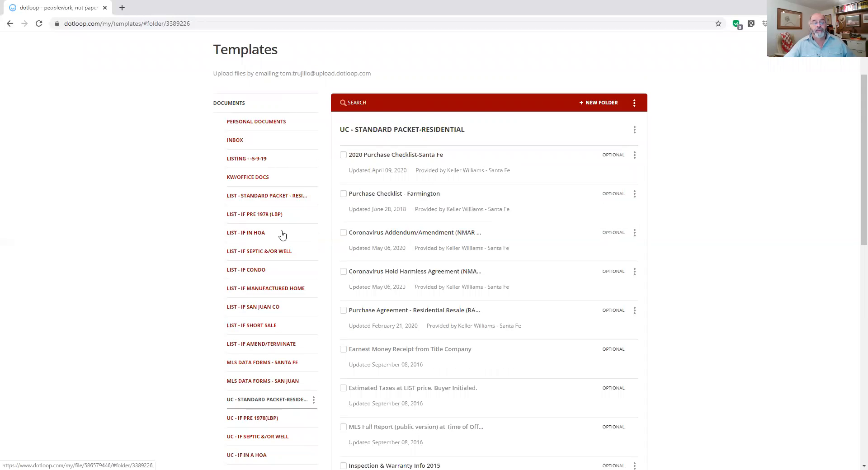
scroll(263, 242, "down", 3)
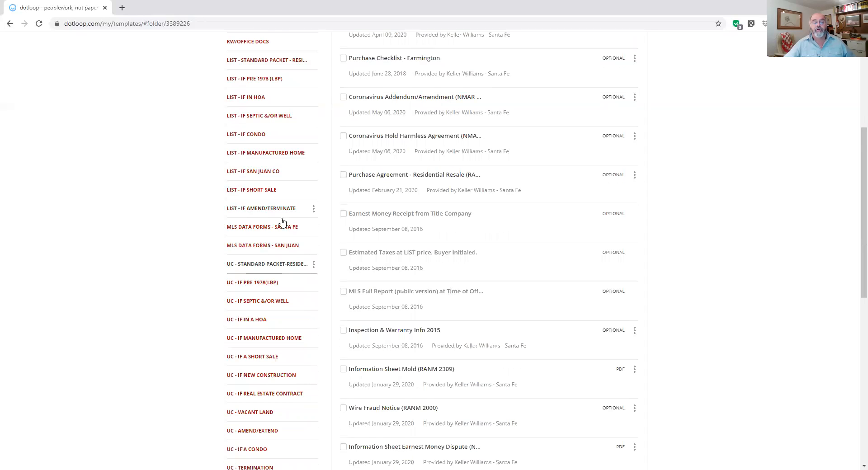
scroll(279, 223, "down", 1)
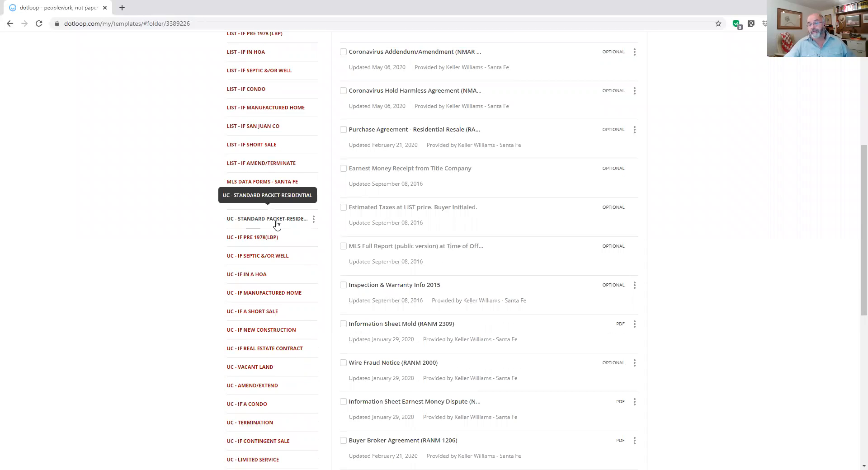
Open UC - IF SEPTIC &/OR WELL, showing templates like Septic System Contingency Addendum, and scroll to the top.
left_click(270, 260)
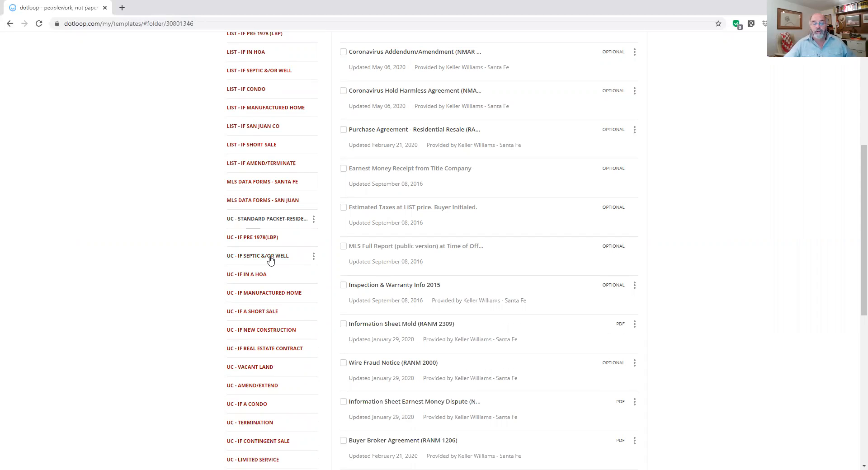
scroll(495, 97, "up", 2)
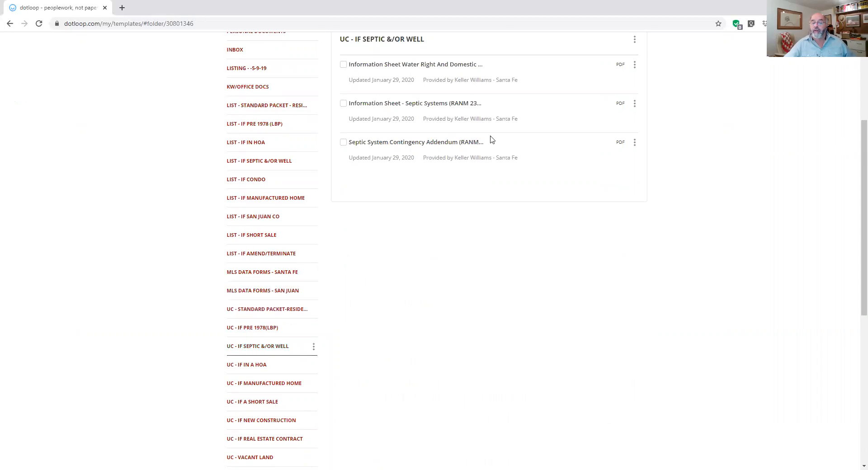
scroll(491, 140, "up", 2)
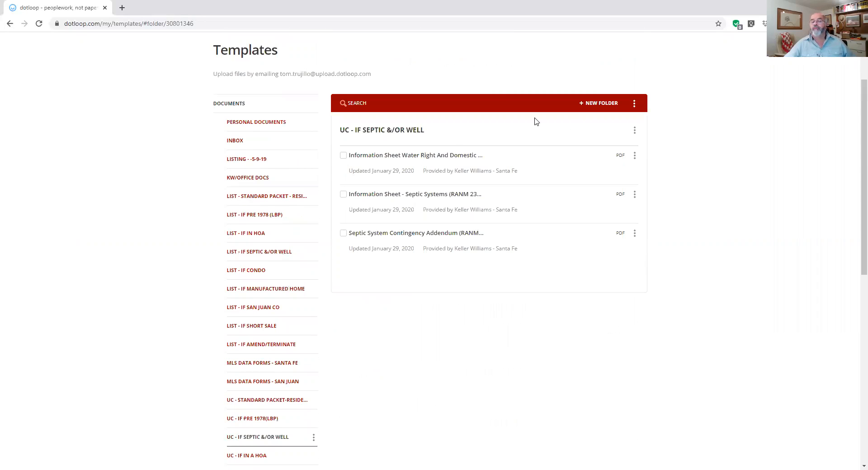
scroll(533, 118, "up", 2)
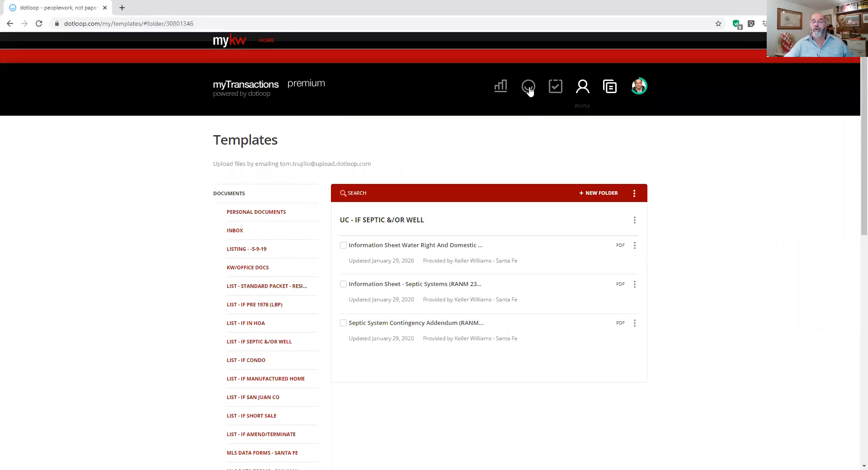
Go to the Loops list and choose + Add Loop to start a new loop.
left_click(529, 88)
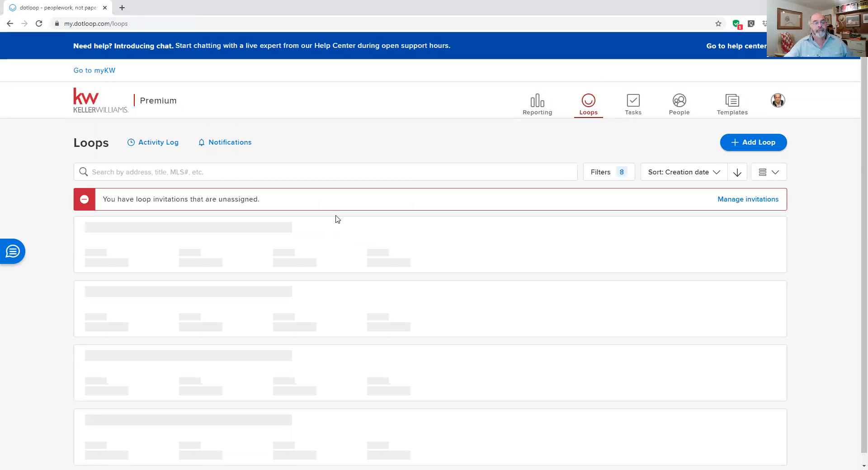
left_click(408, 246)
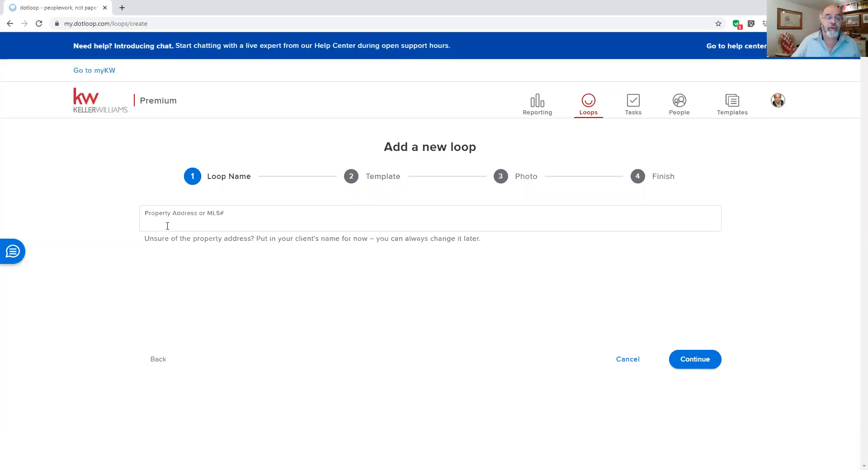
Enter a sample Santa Fe, NM property address as the loop's address and continue.
left_click(232, 218)
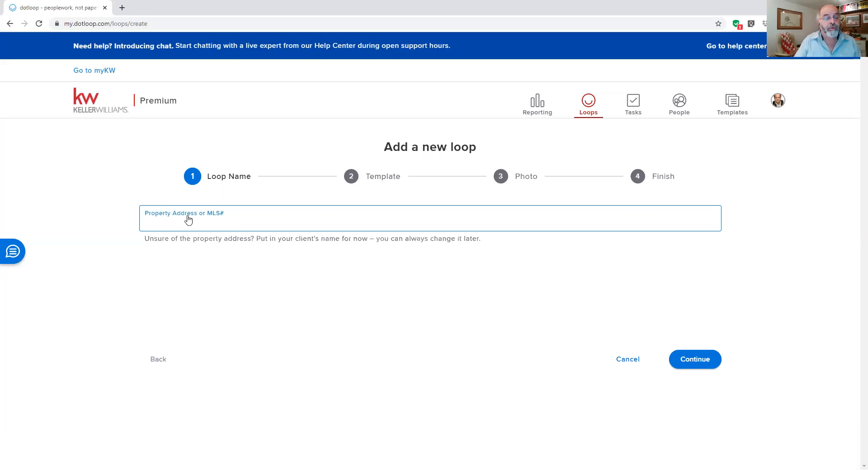
type("123")
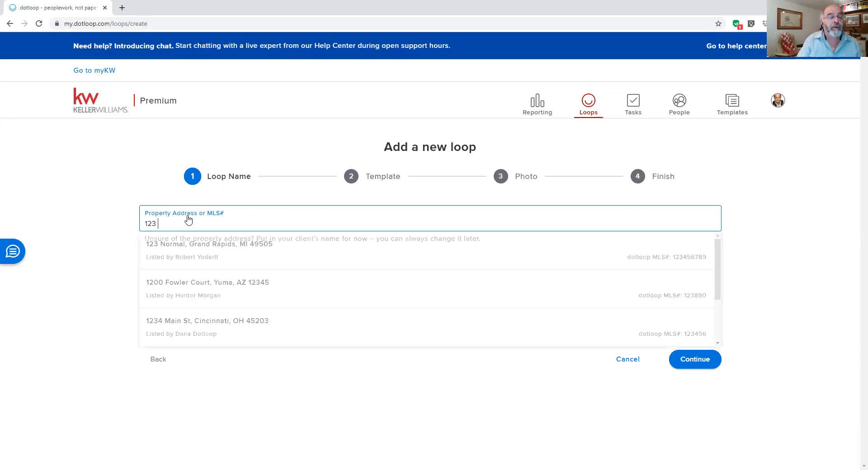
type(" any")
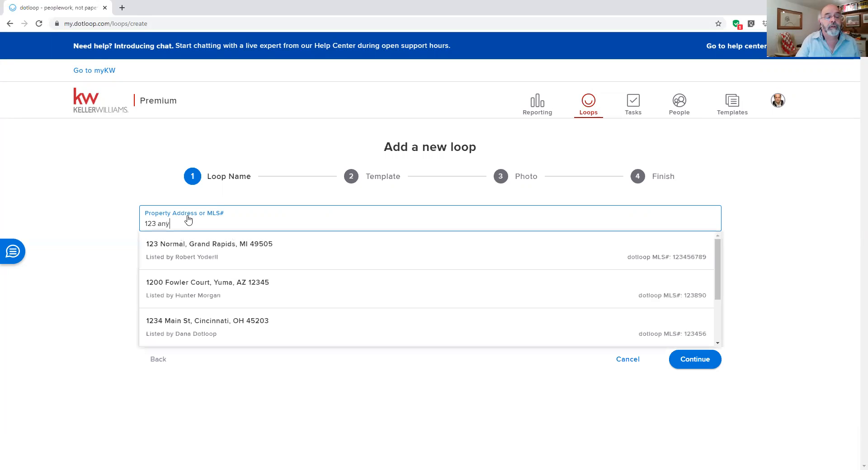
type("were")
key("BackSpace")
key("BackSpace")
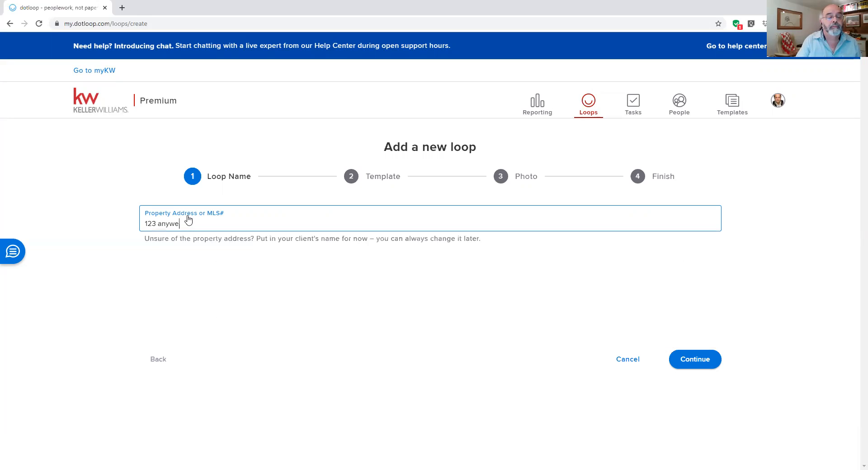
type("rh")
type("e in san")
type("ta")
type(" fe.")
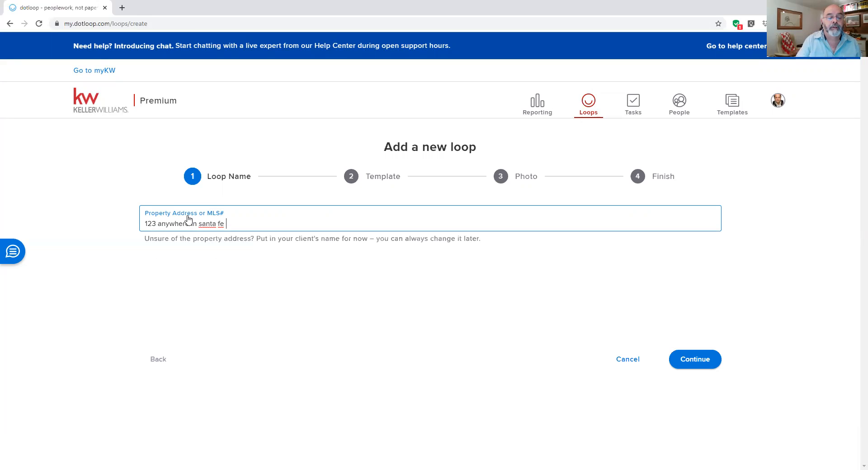
type(" NM ")
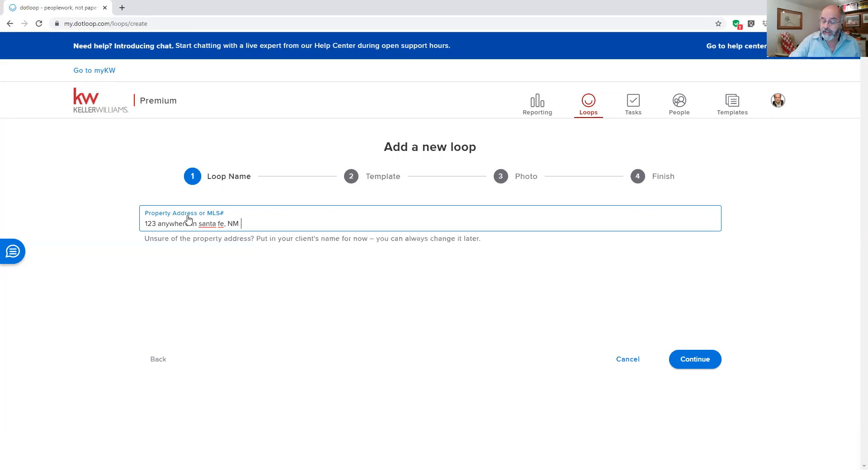
type("87501")
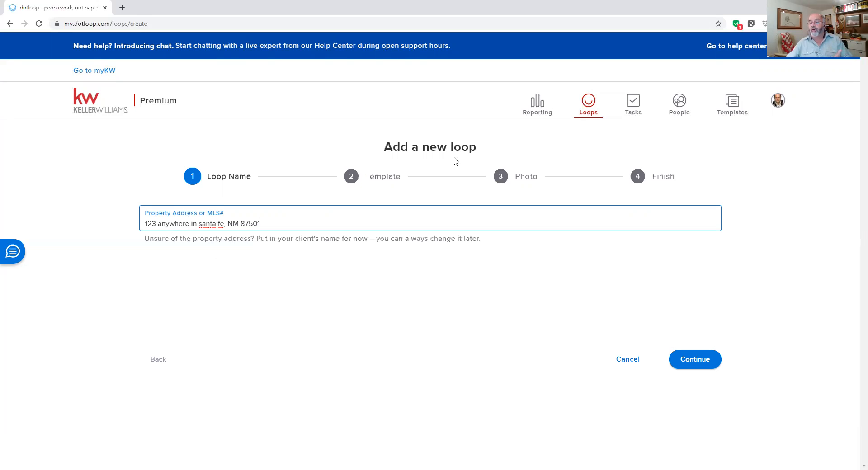
left_click(703, 366)
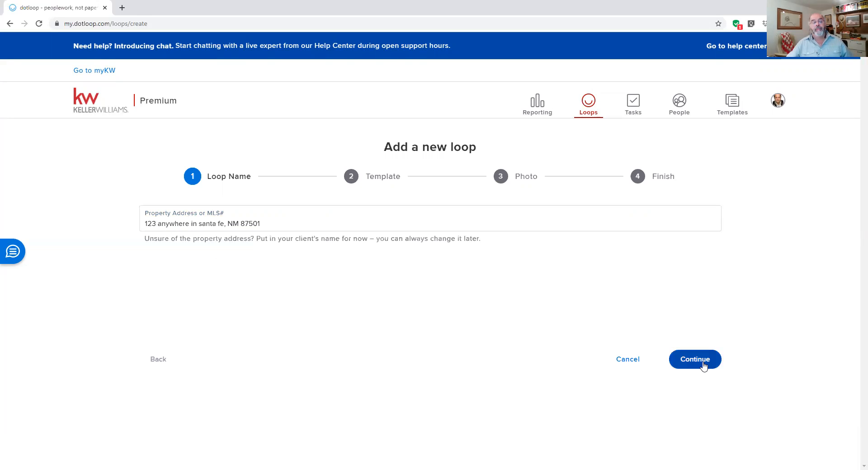
Choose Purchase Loop from the Loop Template dropdown and continue to the Photo step.
left_click(176, 229)
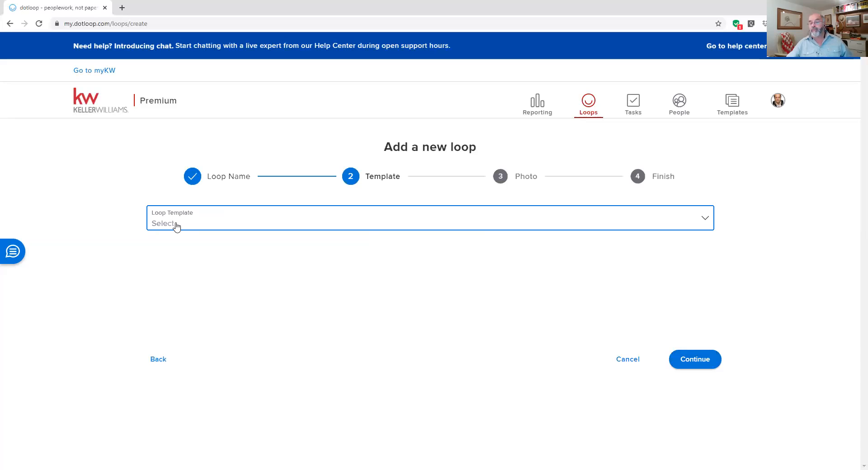
left_click(799, 227)
left_click(705, 222)
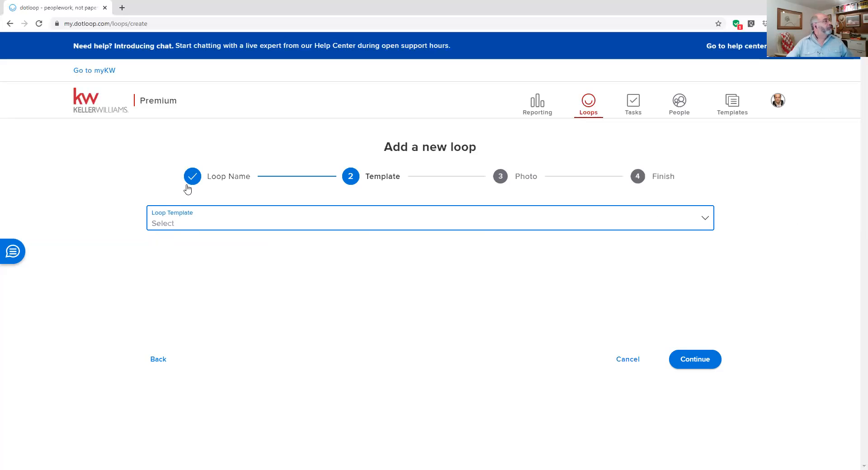
left_click(264, 221)
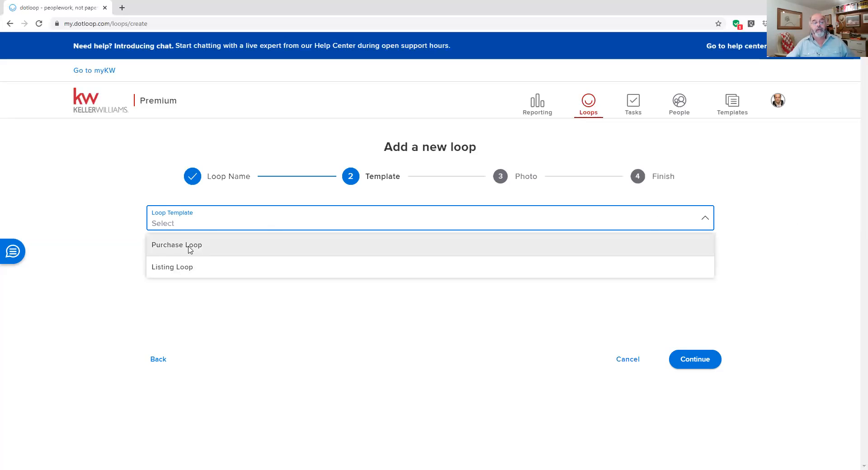
left_click(189, 247)
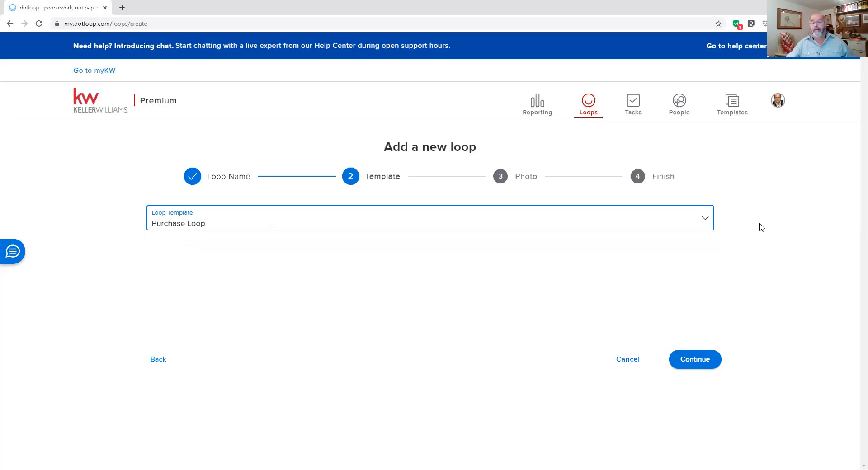
left_click(702, 364)
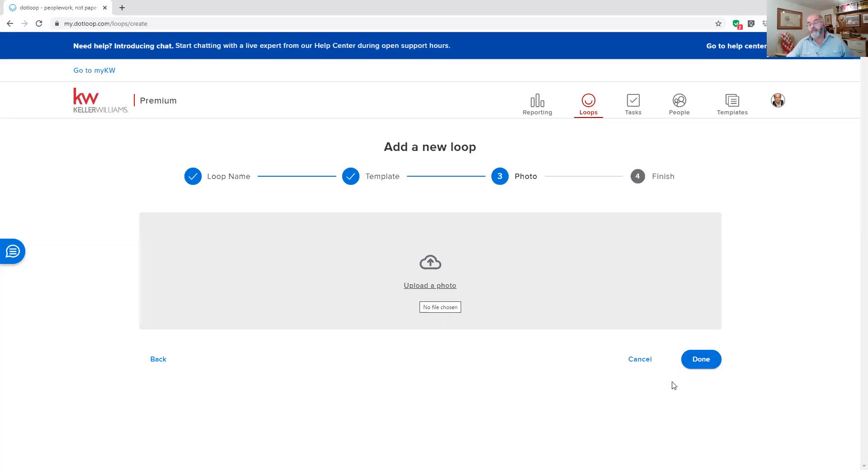
Create the loop with no photo and review its Buyer Purchase Main Docs and Misc folders.
left_click(700, 360)
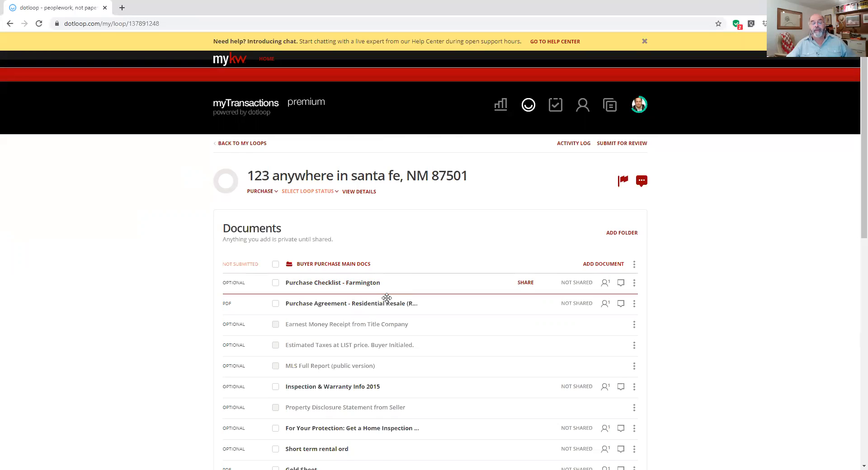
scroll(387, 297, "down", 2)
scroll(387, 298, "down", 4)
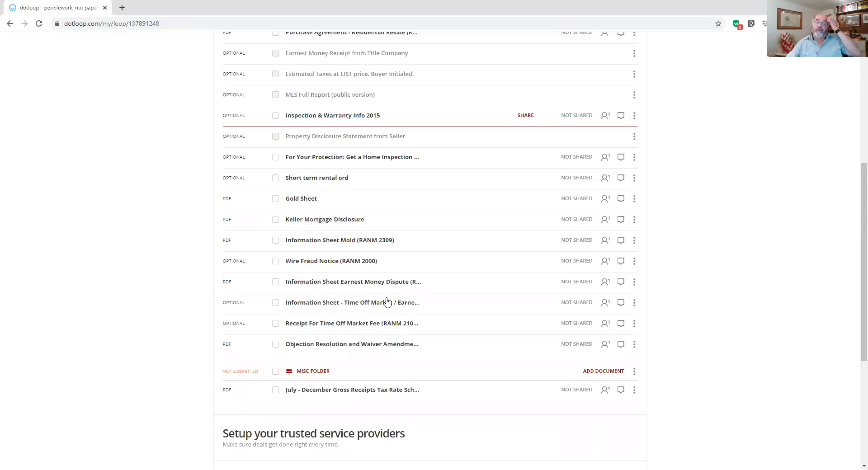
scroll(367, 148, "up", 3)
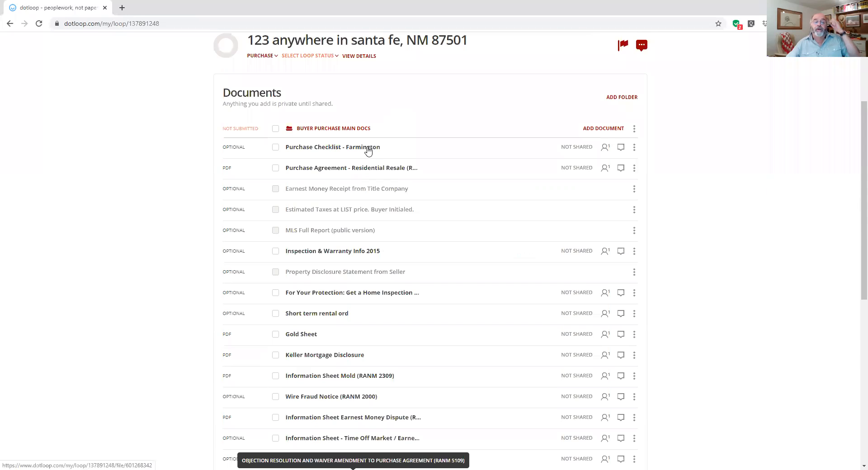
Archive Purchase Checklist - Farmington through its row's three-dot menu, then check the folder.
left_click(634, 148)
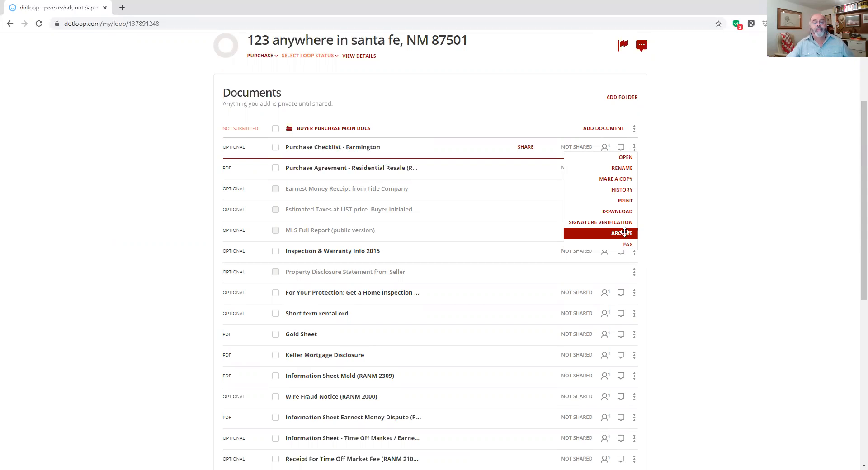
left_click(624, 232)
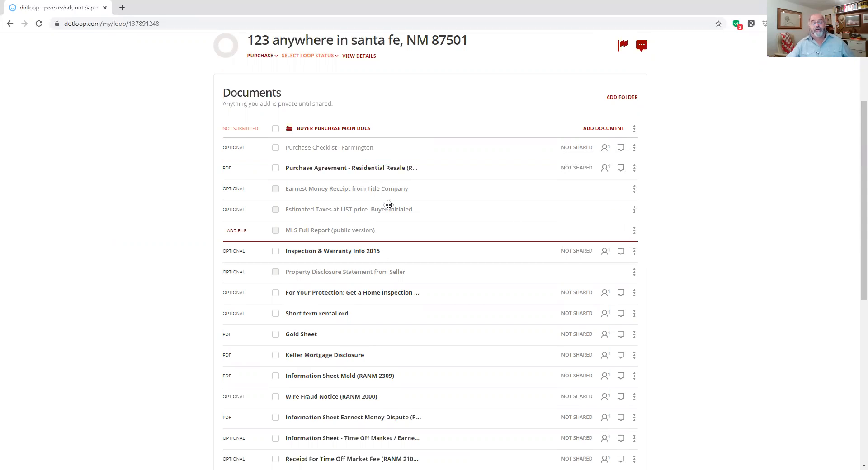
scroll(306, 178, "down", 1)
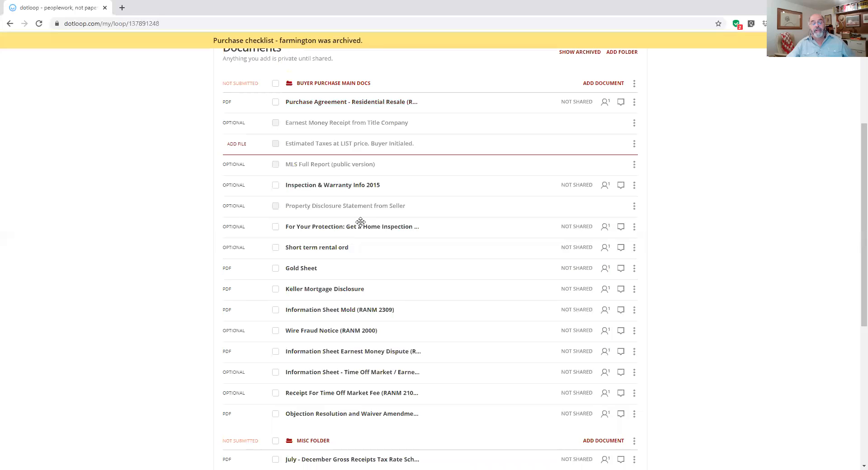
scroll(360, 222, "up", 2)
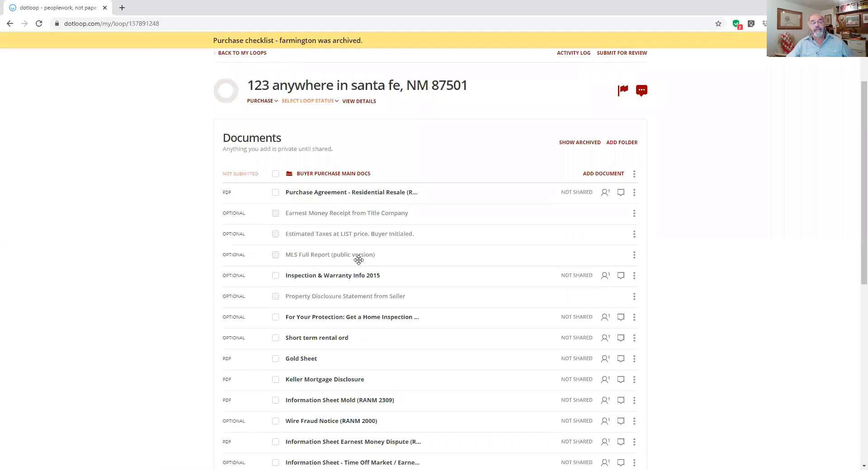
scroll(357, 257, "down", 2)
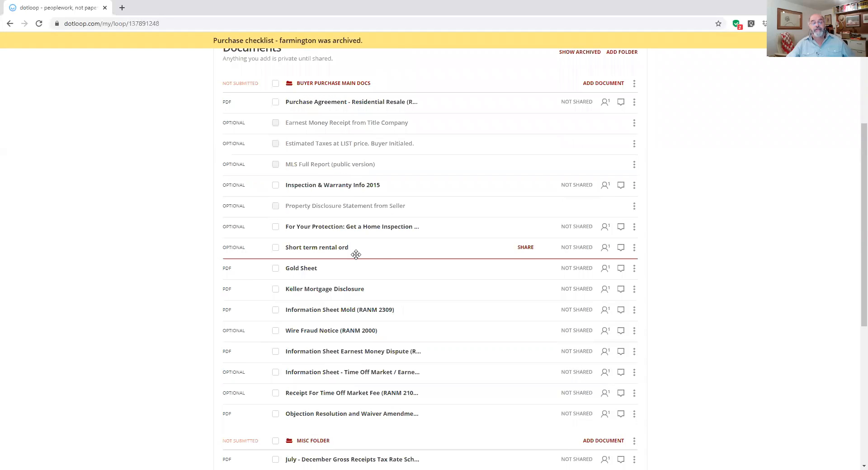
scroll(356, 254, "down", 2)
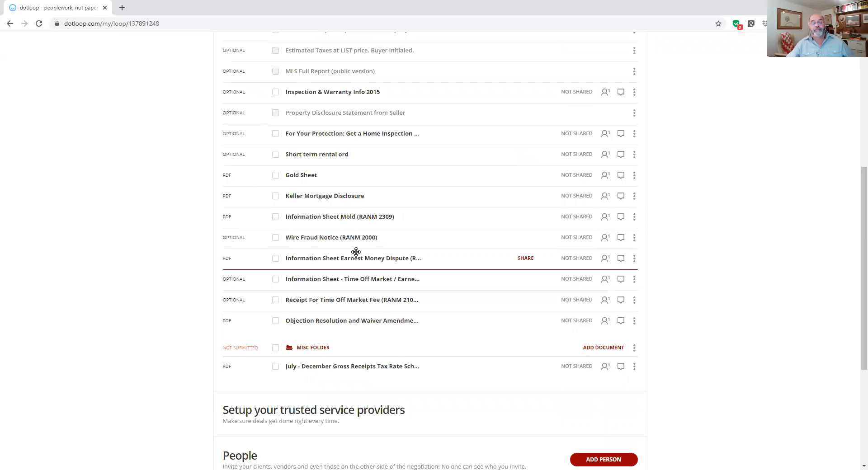
scroll(356, 255, "down", 1)
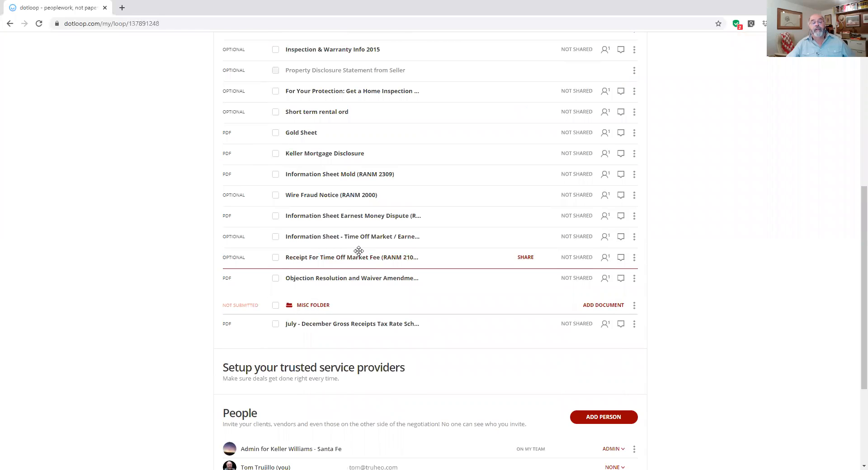
scroll(357, 250, "up", 7)
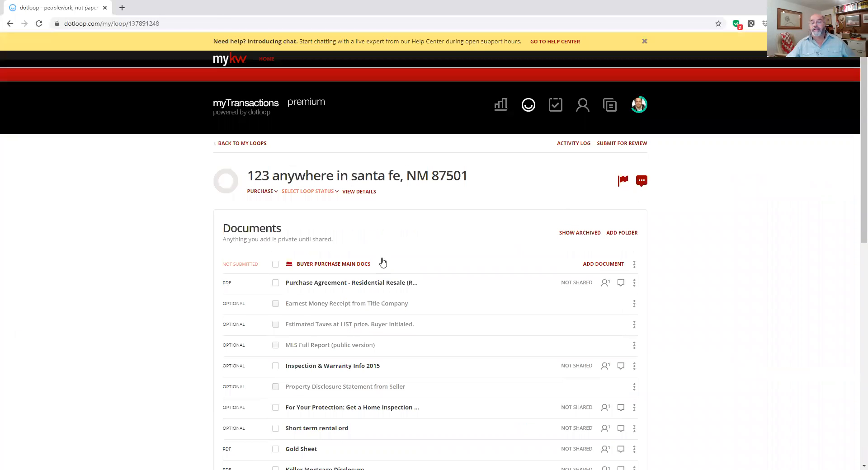
Copy the Keller Williams 2020 Purchase Checklist-Santa Fe template into Buyer Purchase Main Docs.
left_click(612, 266)
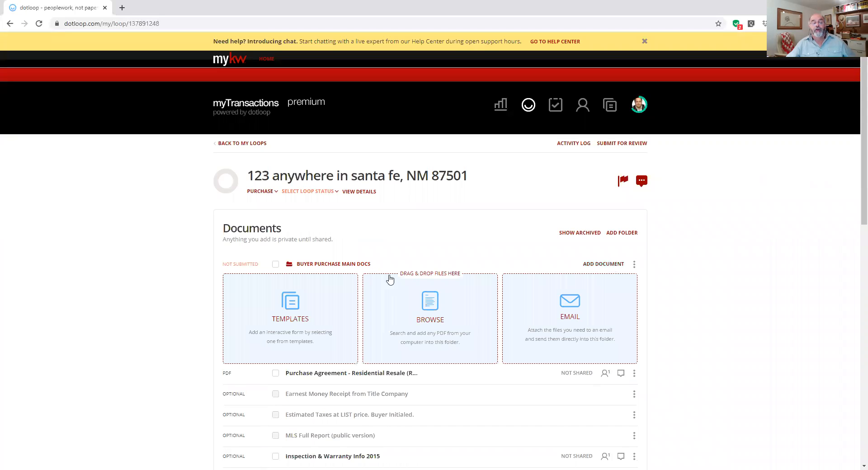
left_click(299, 303)
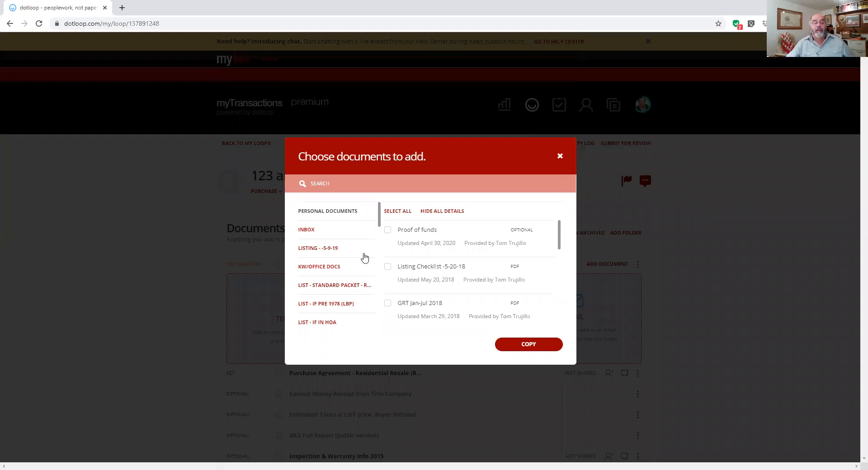
scroll(341, 312, "down", 4)
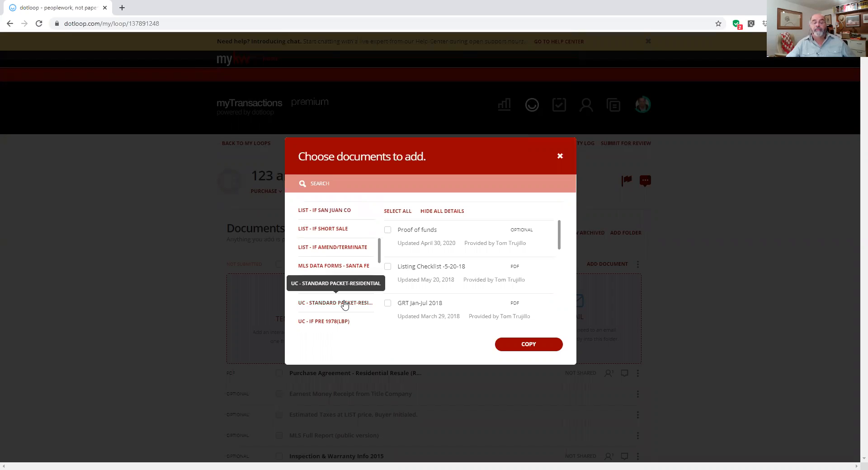
left_click(344, 305)
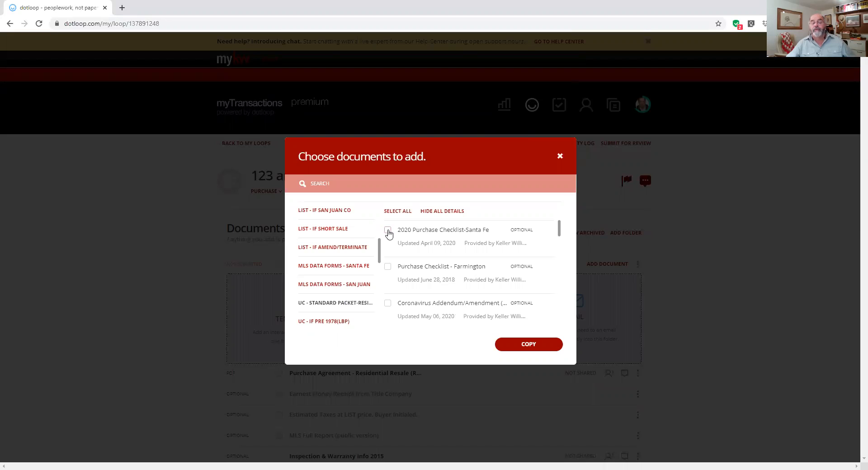
left_click(388, 230)
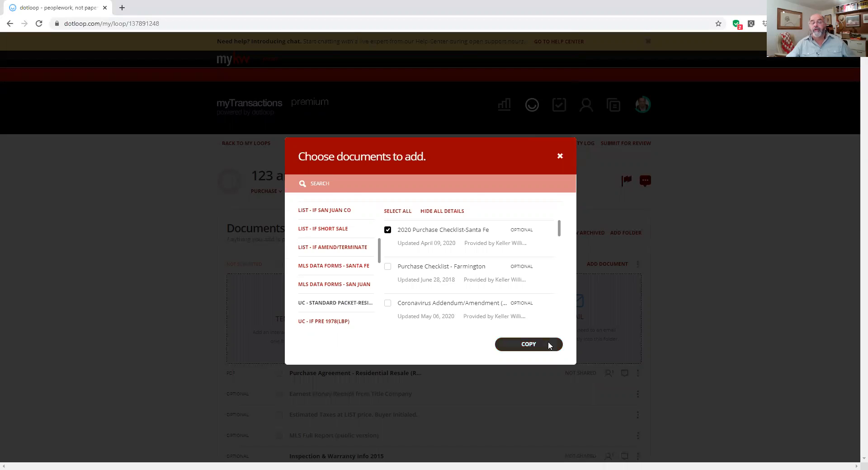
left_click(549, 345)
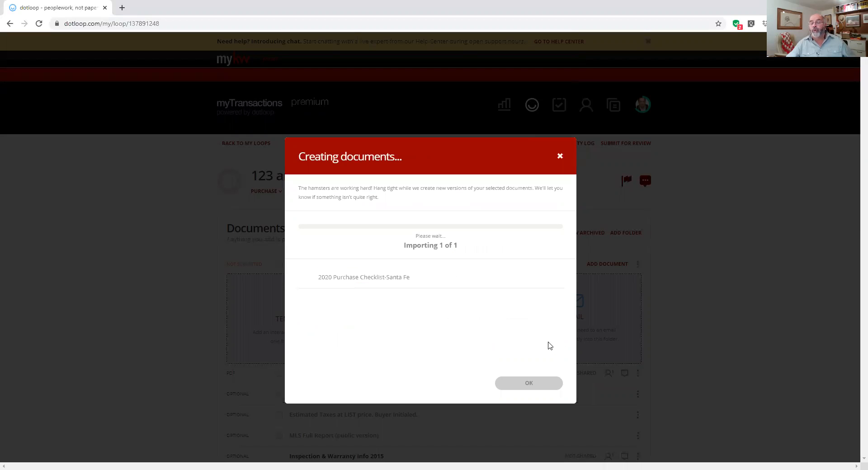
left_click(545, 384)
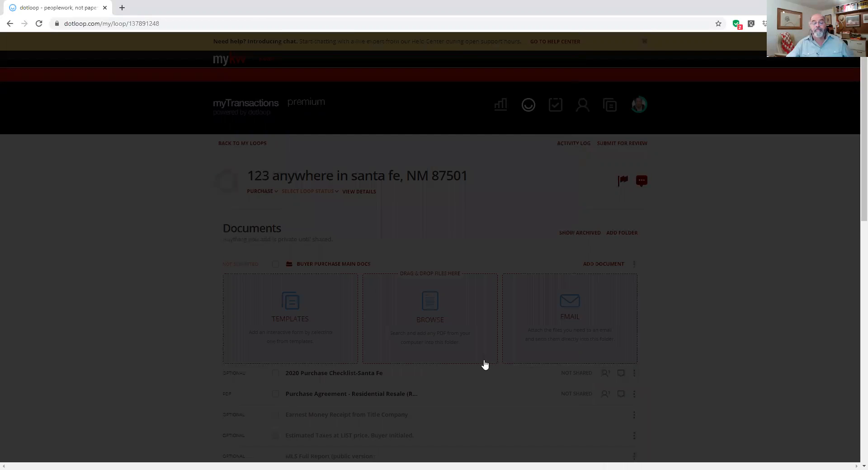
scroll(484, 364, "down", 3)
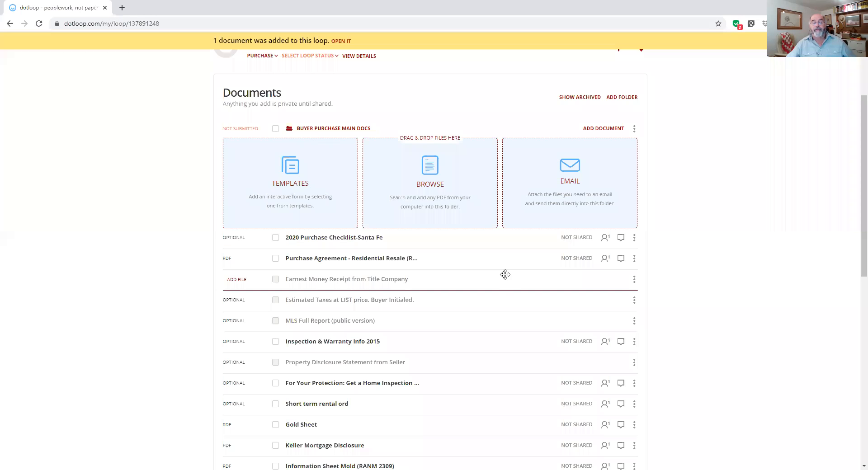
left_click(317, 239)
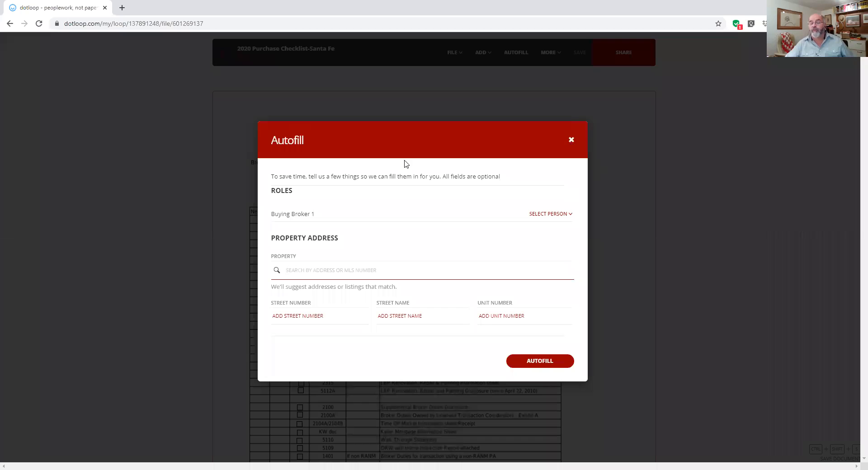
left_click(397, 196)
key("Escape")
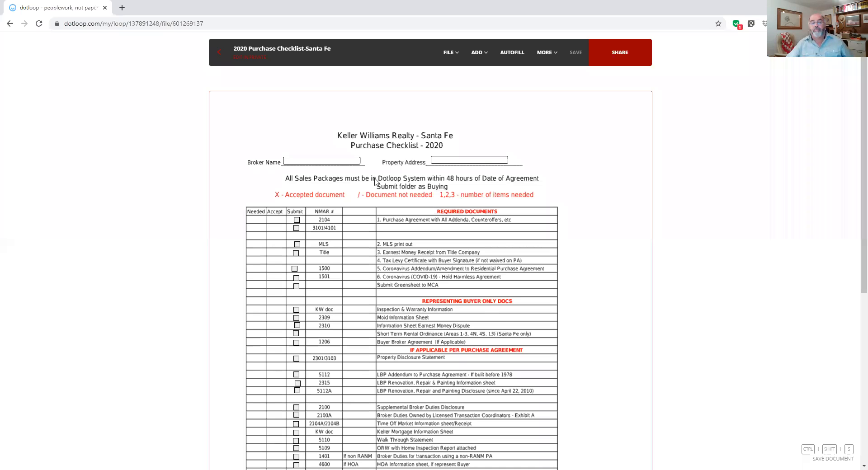
scroll(513, 193, "down", 2)
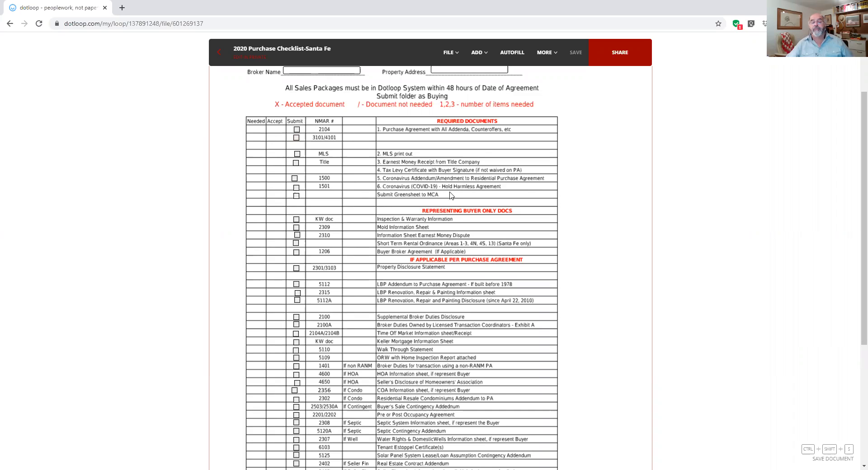
scroll(451, 195, "up", 1)
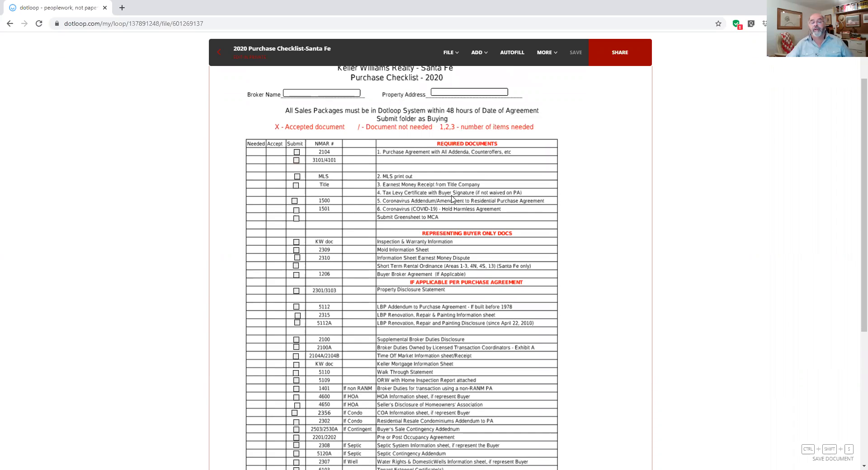
scroll(451, 199, "up", 3)
scroll(451, 199, "down", 4)
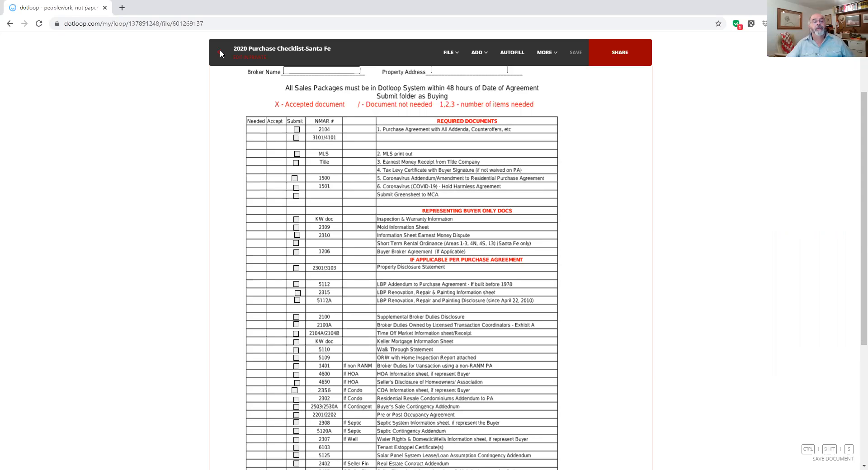
scroll(219, 50, "up", 4)
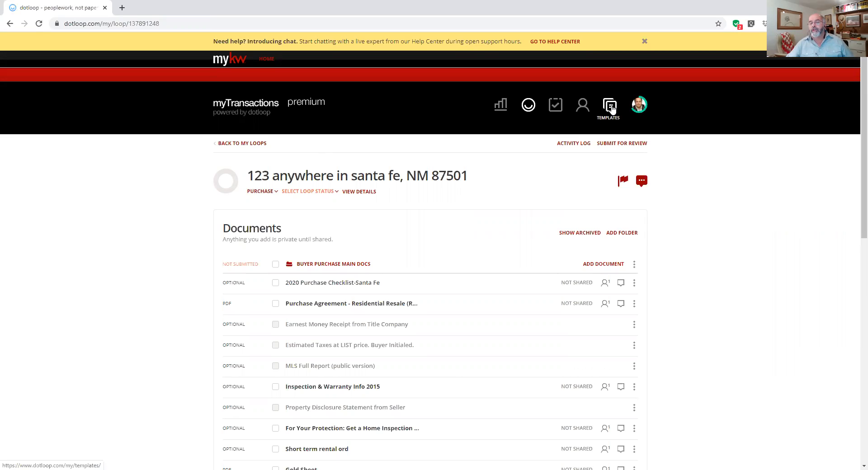
Open the NMAR Interactive Documents template folder and browse forms such as NMAR 103.
left_click(610, 107)
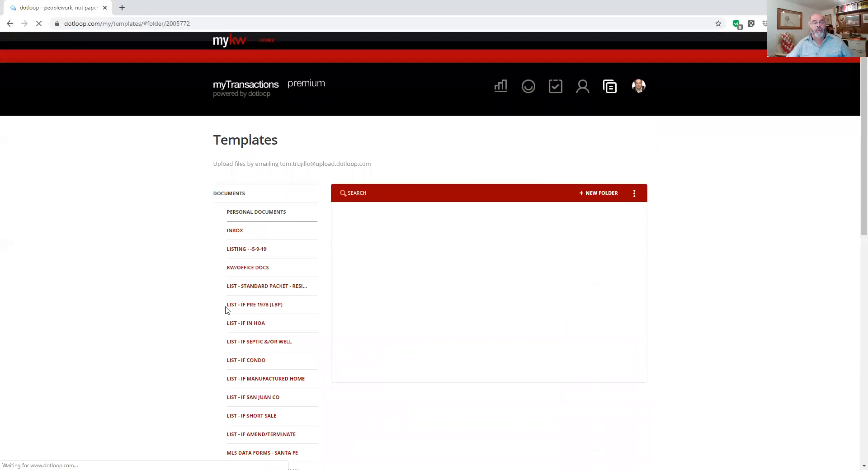
scroll(237, 318, "down", 4)
scroll(237, 318, "down", 7)
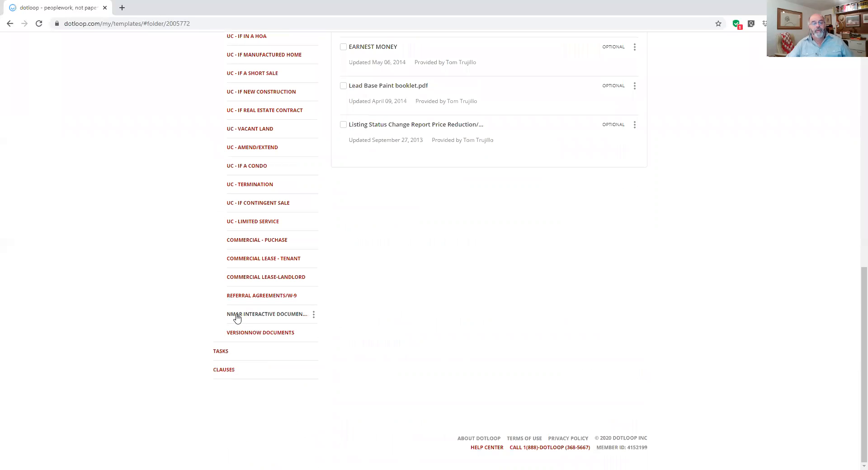
left_click(284, 317)
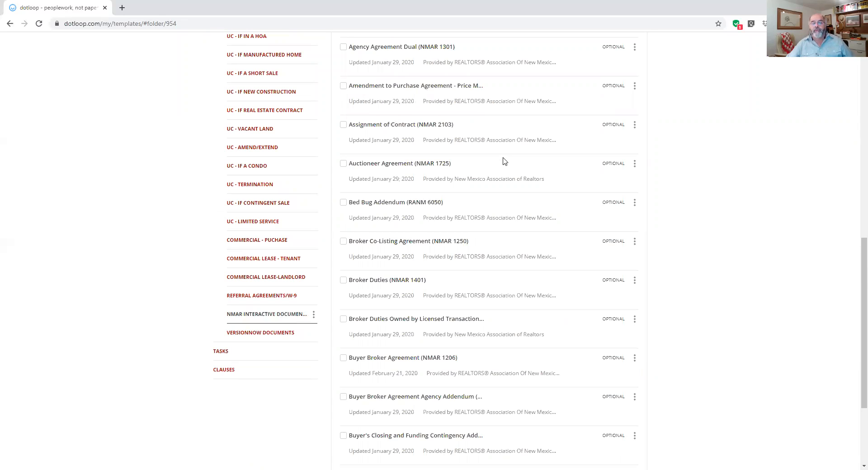
scroll(514, 181, "up", 10)
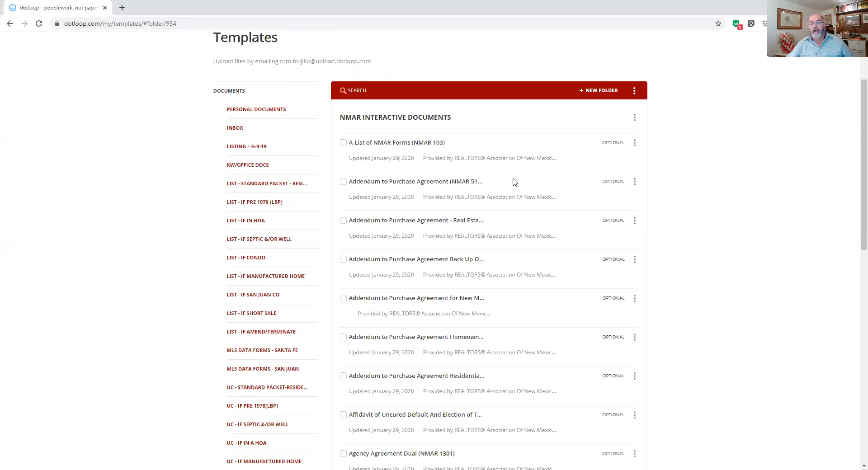
scroll(515, 228, "down", 15)
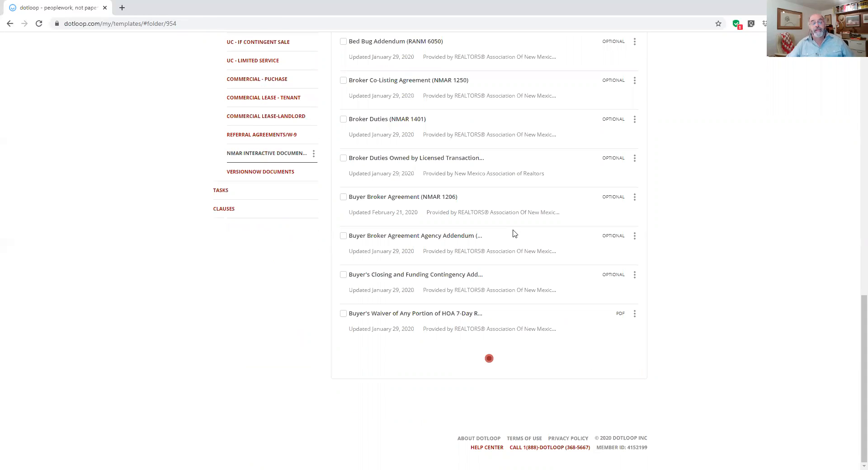
scroll(288, 382, "up", 5)
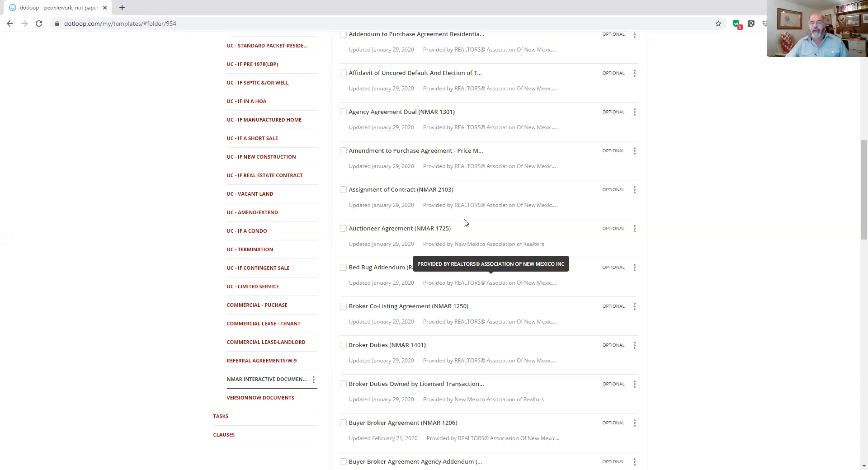
scroll(496, 315, "up", 10)
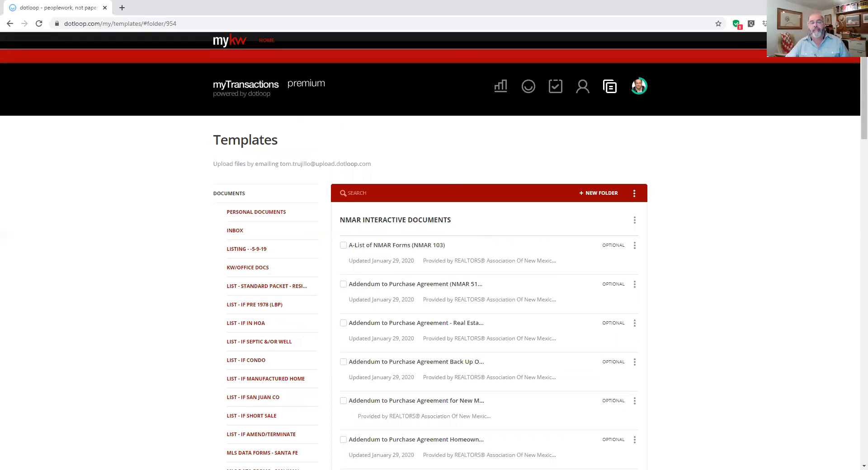
Search templates for 2100 and open Broker Duties Owned by Licensed Transaction Coordinators (NMAR 2100A).
left_click(453, 188)
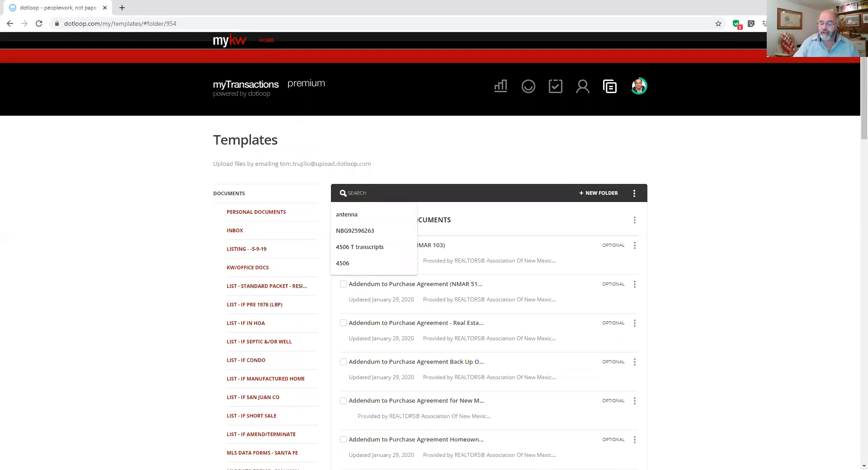
type("2100")
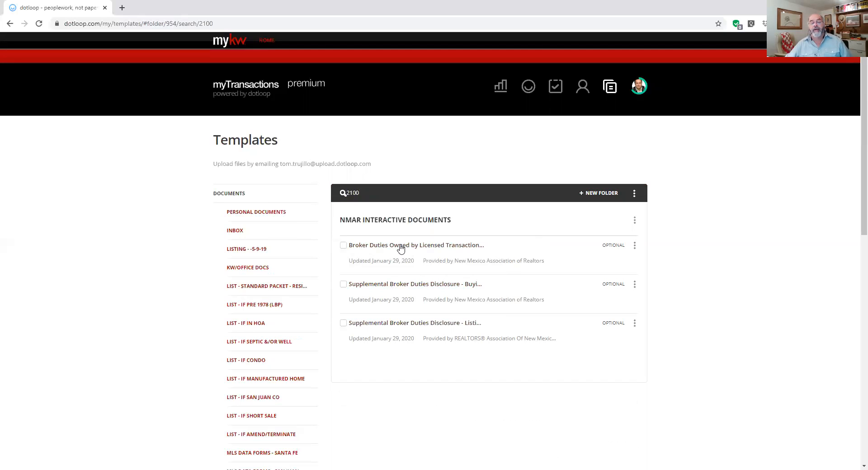
left_click(435, 249)
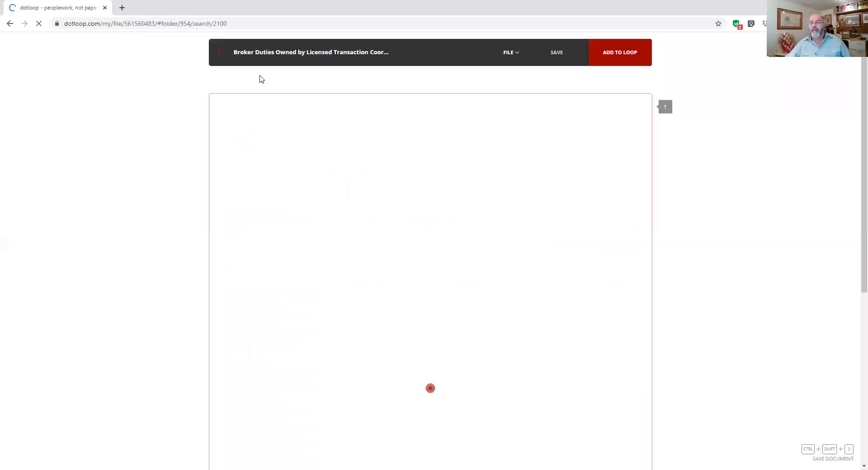
Scroll through the Broker Duties form, then open the myKW intranet home from its logo.
scroll(328, 264, "down", 8)
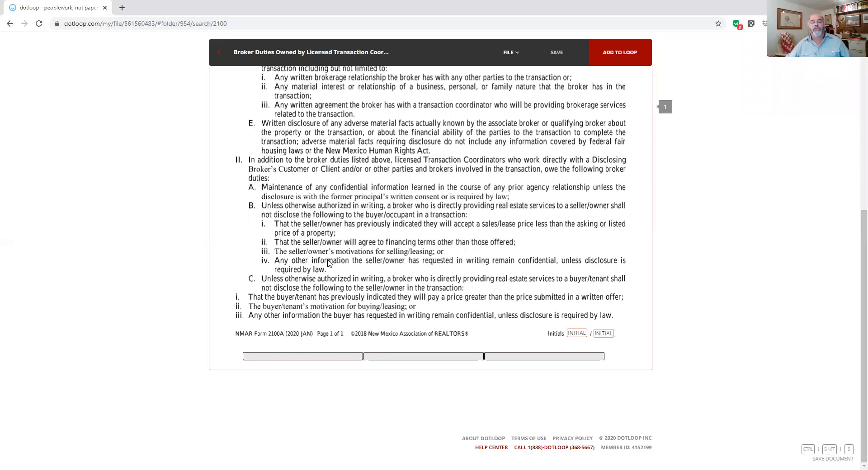
scroll(329, 264, "up", 7)
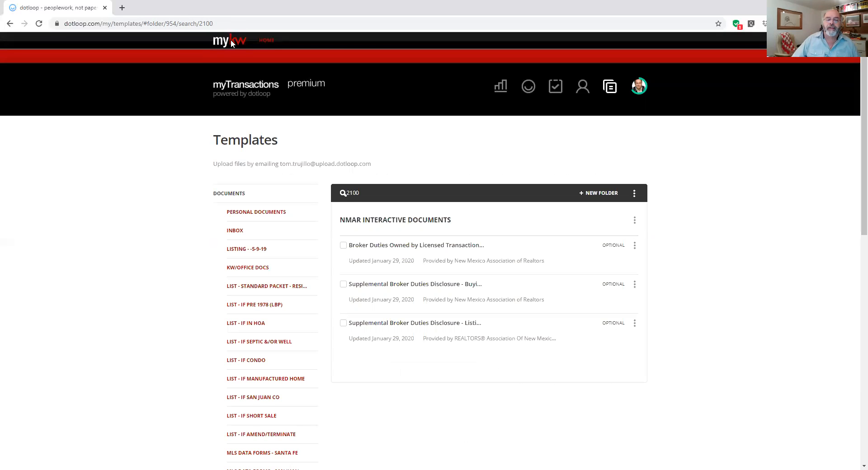
left_click(231, 40)
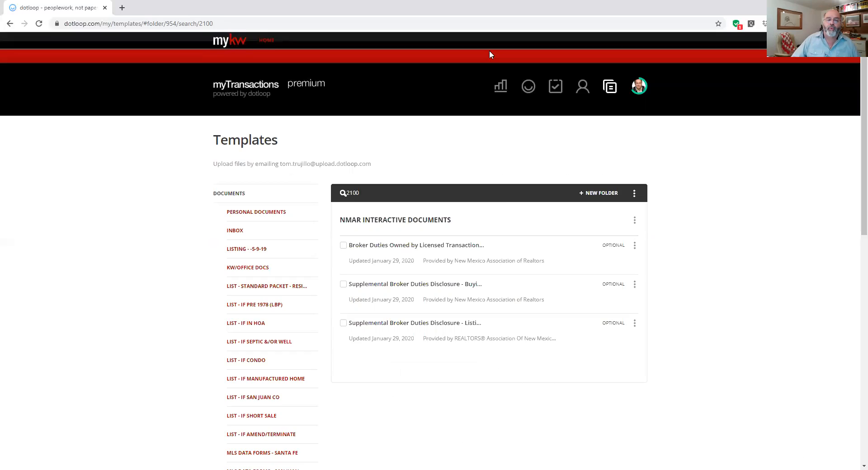